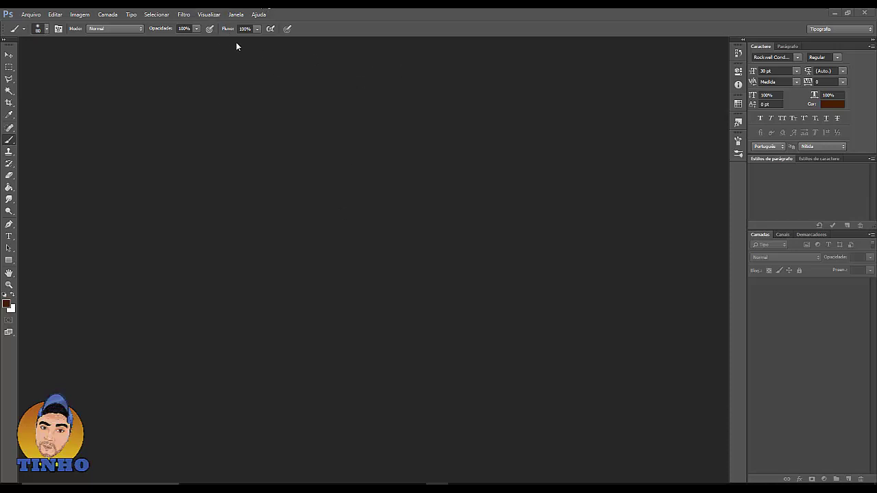
Set up a new document in centimetres: width 9, height 5, resolution 300 ppi
left_click(30, 14)
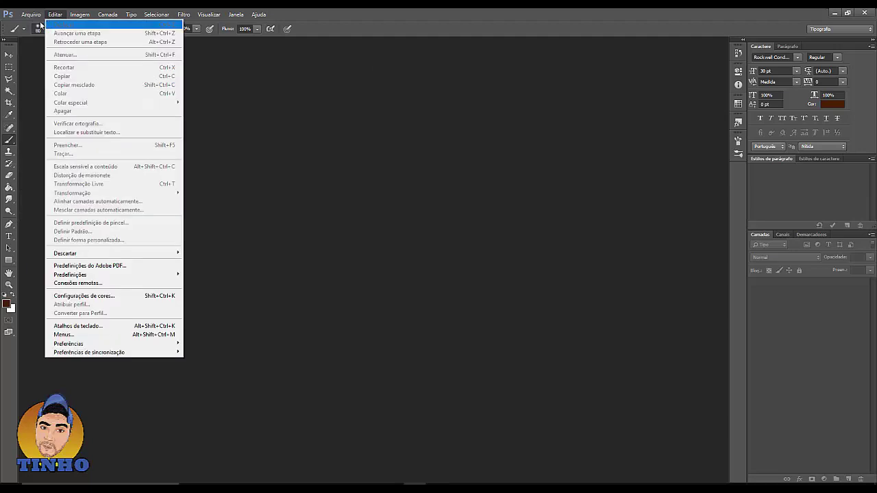
left_click(36, 25)
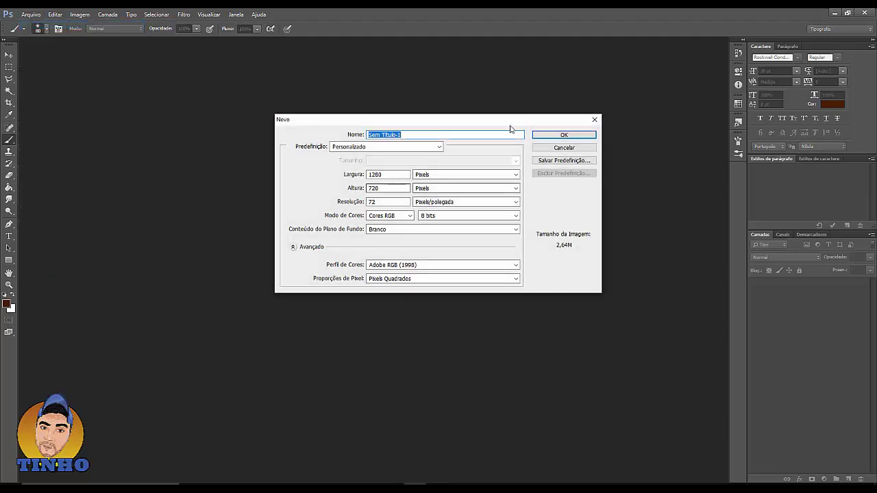
left_click_drag(450, 118, 472, 118)
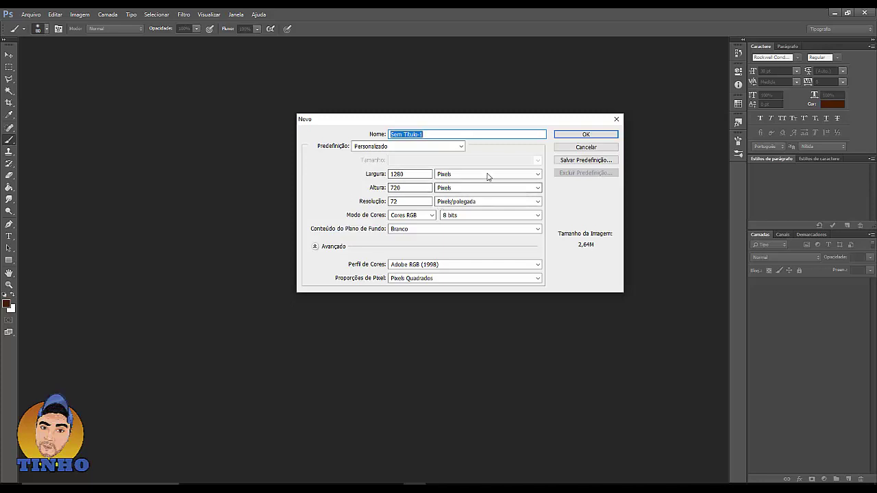
left_click(538, 175)
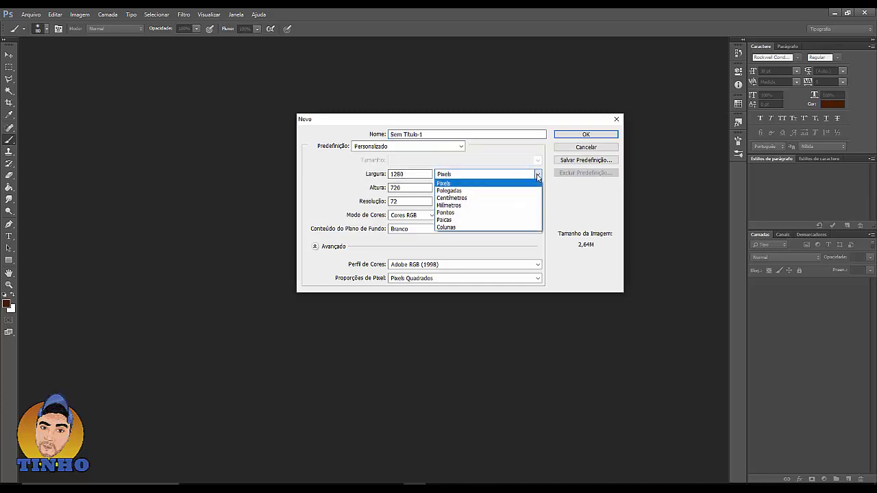
left_click(459, 199)
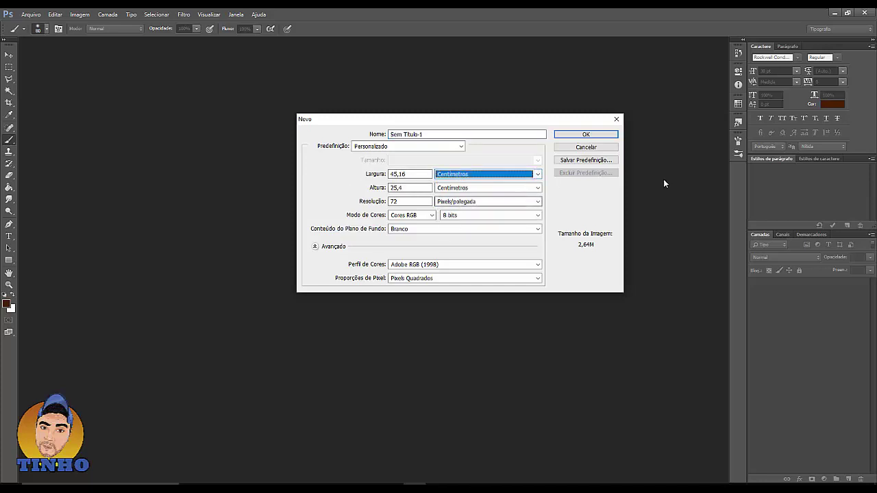
double_click(404, 174)
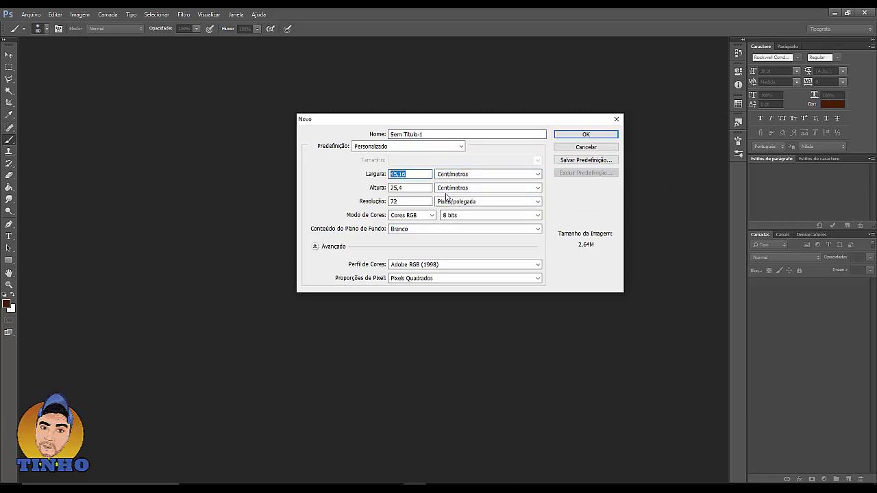
type("9")
key("Tab")
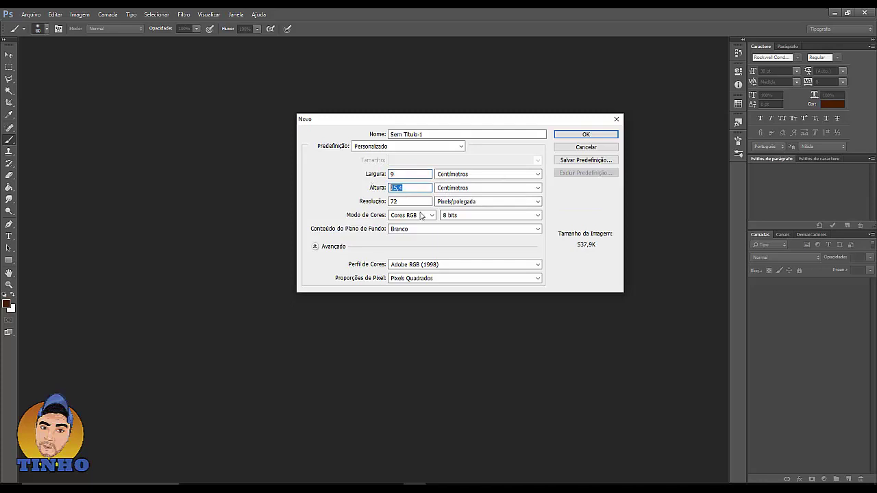
type("5")
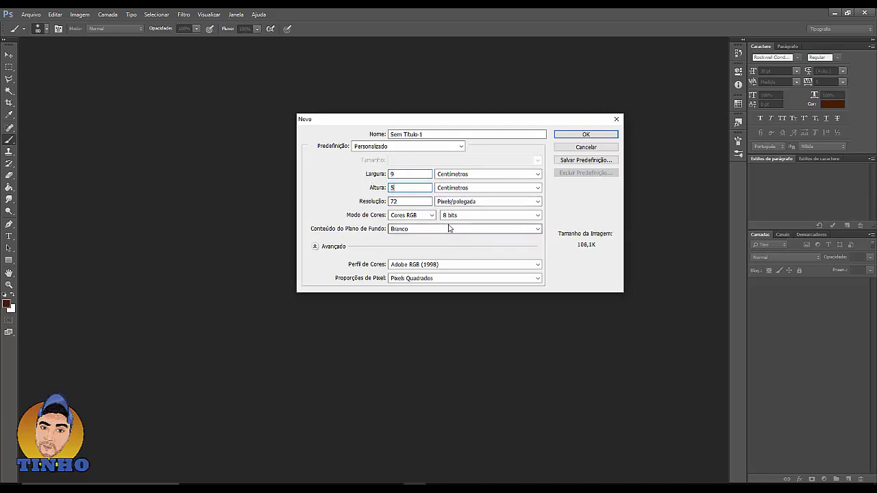
key("Tab")
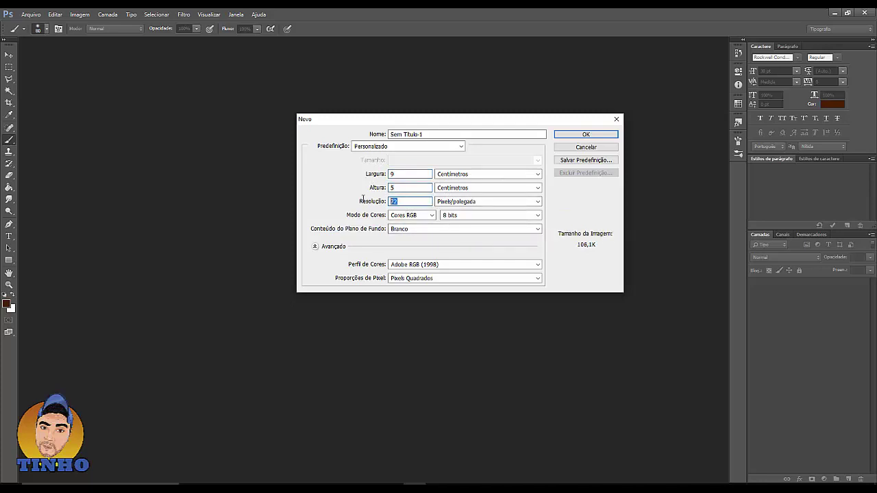
type("300")
Create the blank white 9 × 5 cm card document
left_click(586, 135)
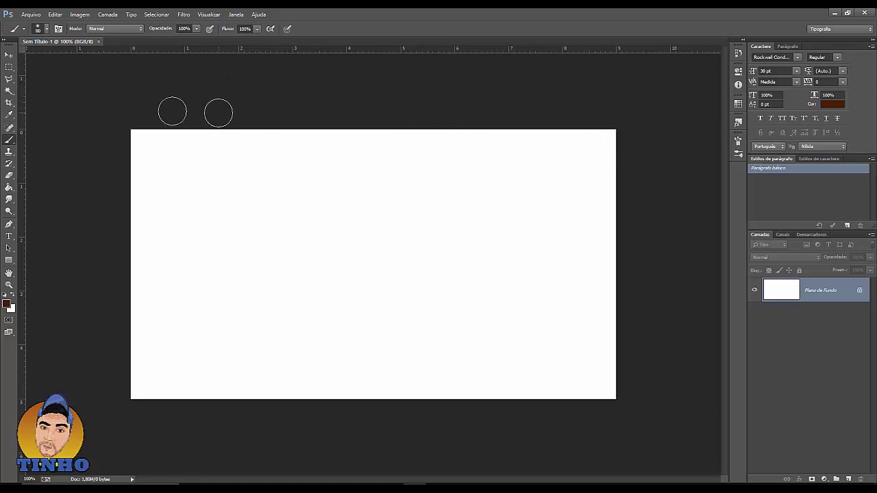
left_click(9, 57)
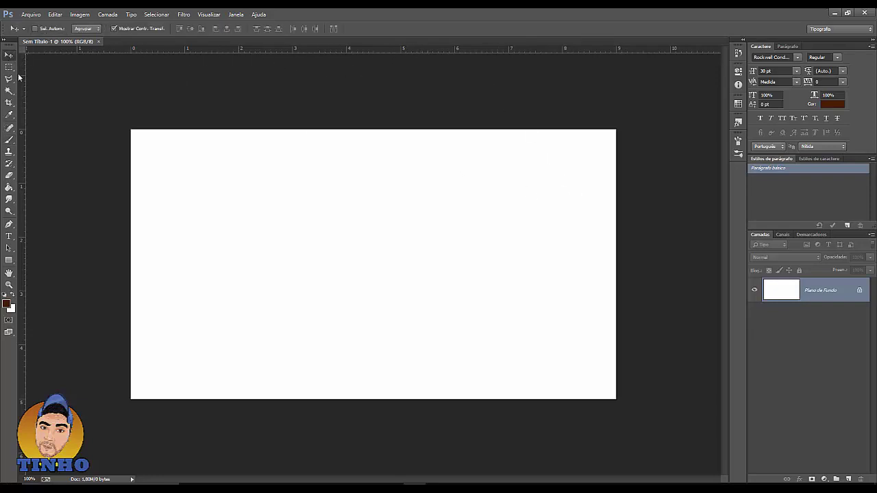
left_click(235, 15)
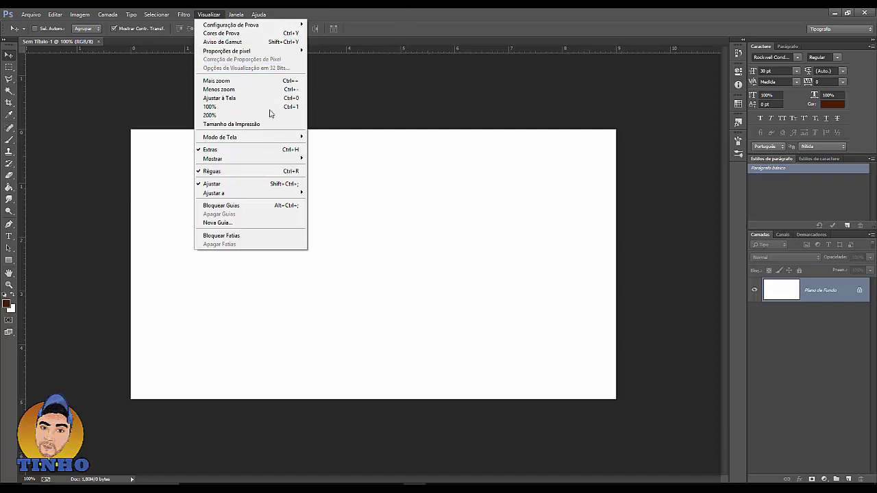
left_click(408, 13)
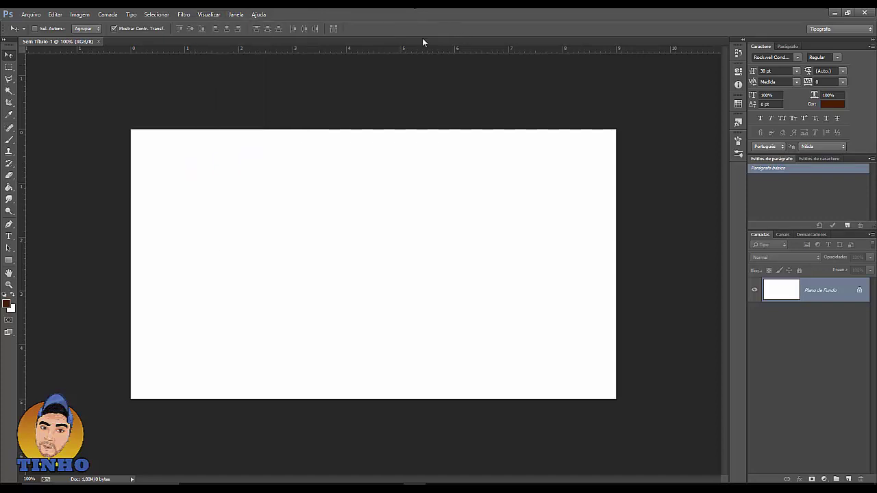
Drag four guides from the rulers to mark inner margins near each card edge
left_click_drag(380, 52, 403, 128)
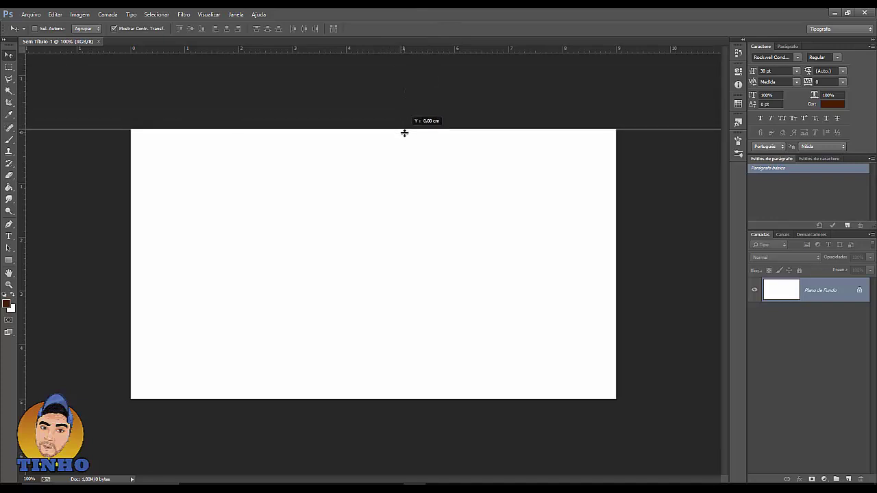
left_click_drag(403, 128, 405, 138)
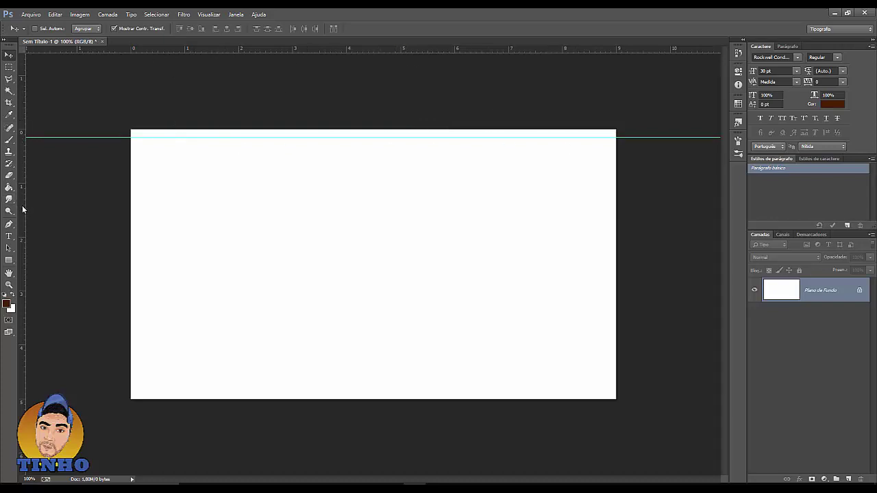
left_click_drag(23, 209, 140, 216)
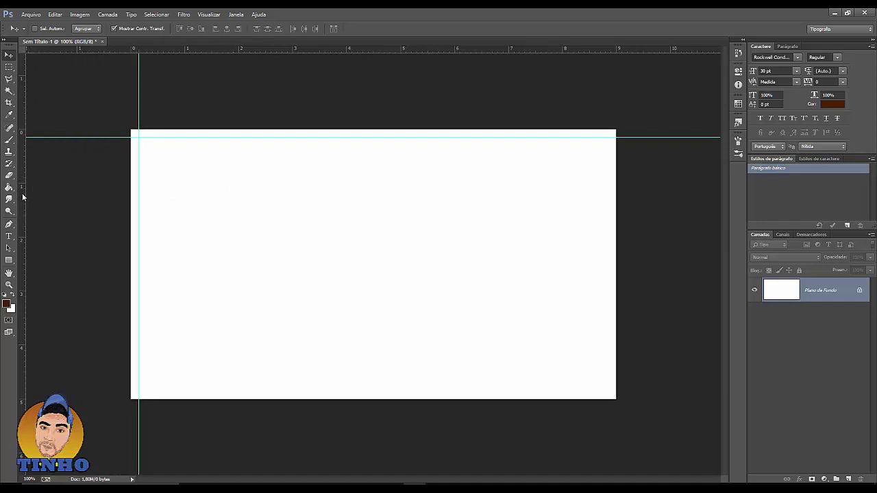
mouse_move(25, 198)
left_mouse_down()
mouse_move(437, 174)
mouse_move(608, 183)
left_mouse_up()
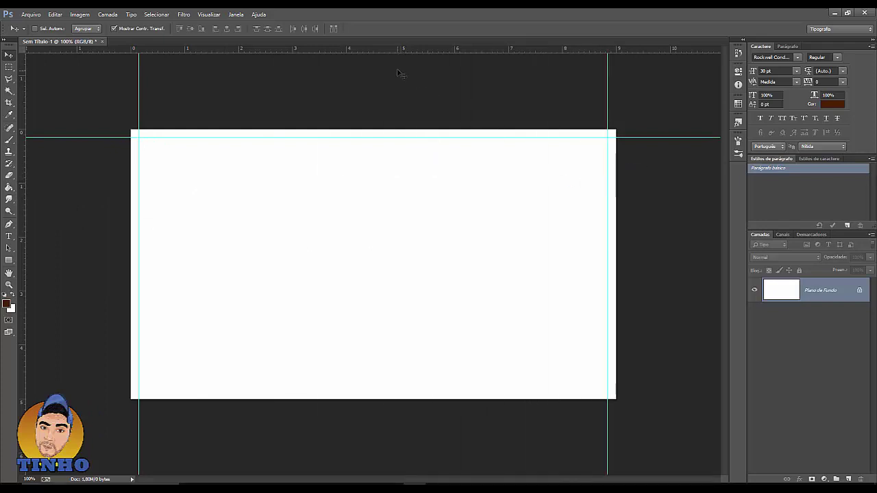
left_click_drag(407, 51, 457, 392)
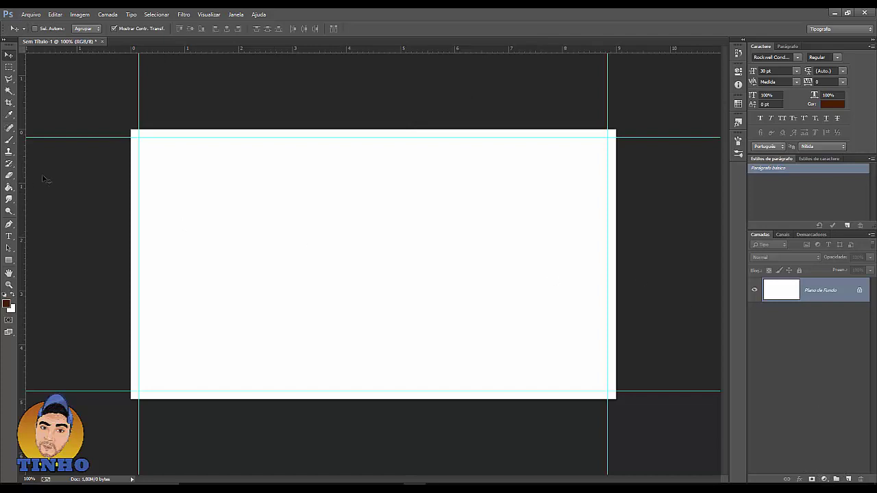
Add a pure black (#000000) solid colour fill layer over the whole card
left_click(823, 479)
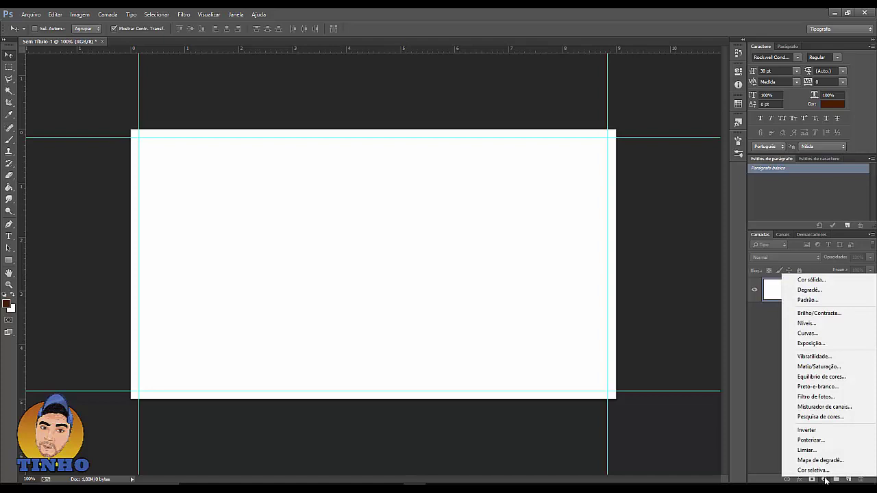
left_click(812, 281)
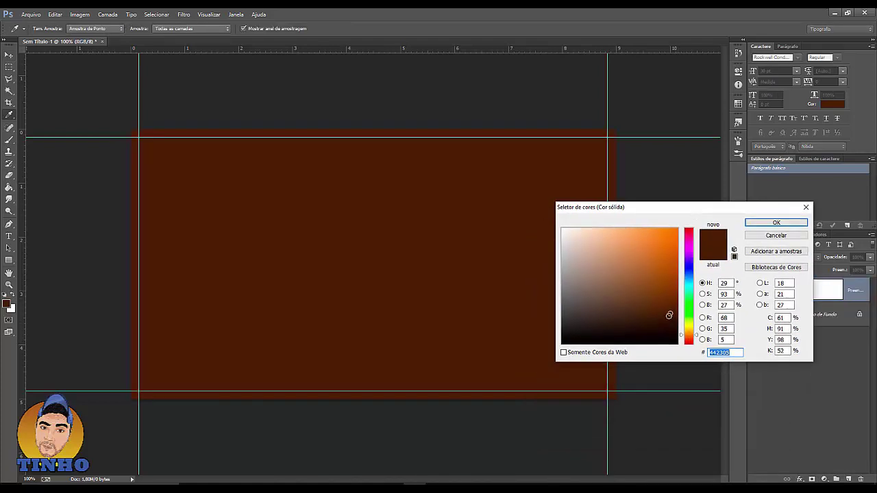
left_click_drag(668, 316, 680, 352)
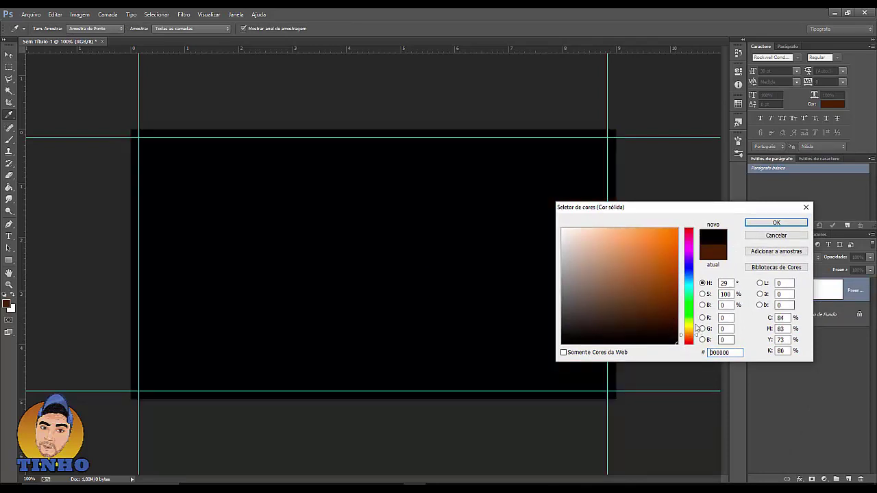
left_click(768, 225)
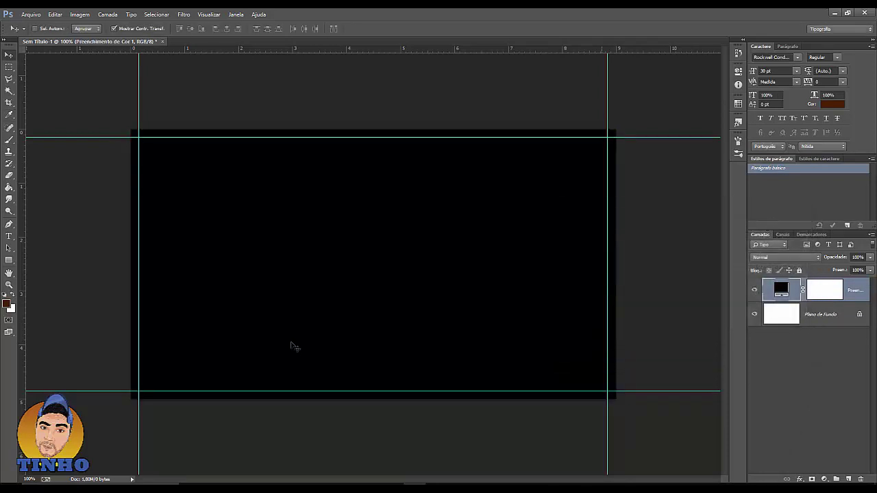
Place WallPapers_Texturas02.jpg from the imagens video aula folder onto the card
left_click(30, 14)
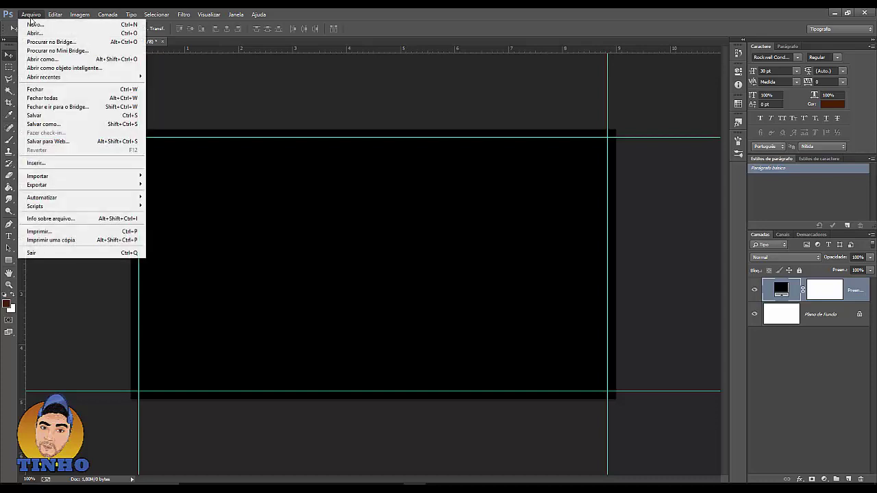
left_click(86, 164)
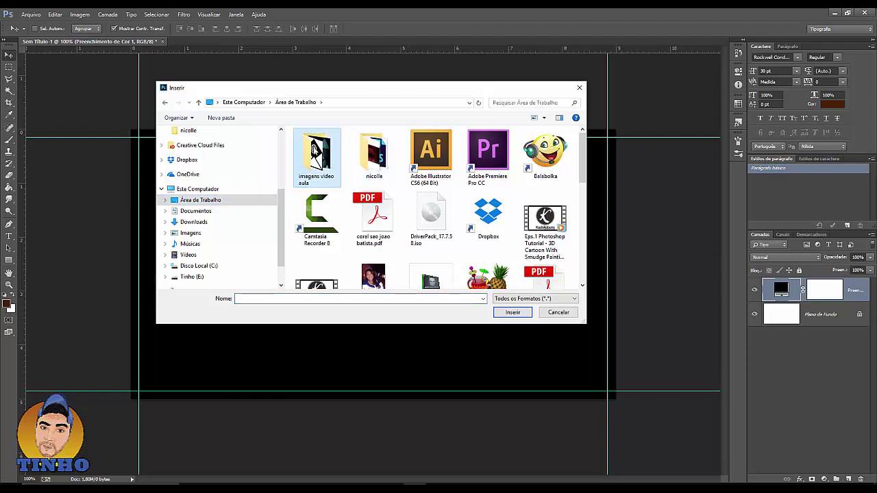
double_click(317, 156)
left_click(519, 166)
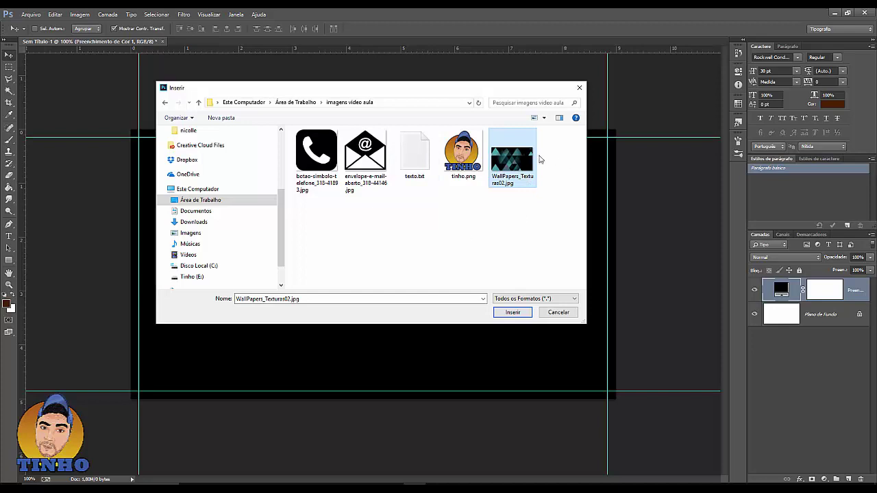
left_click(513, 312)
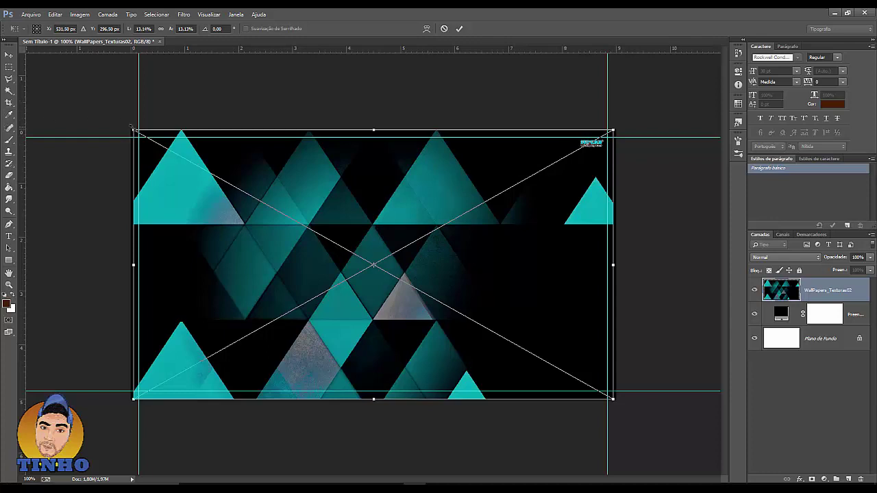
Enlarge the texture past the card's corners so it covers the whole card
left_click_drag(132, 129, 96, 109)
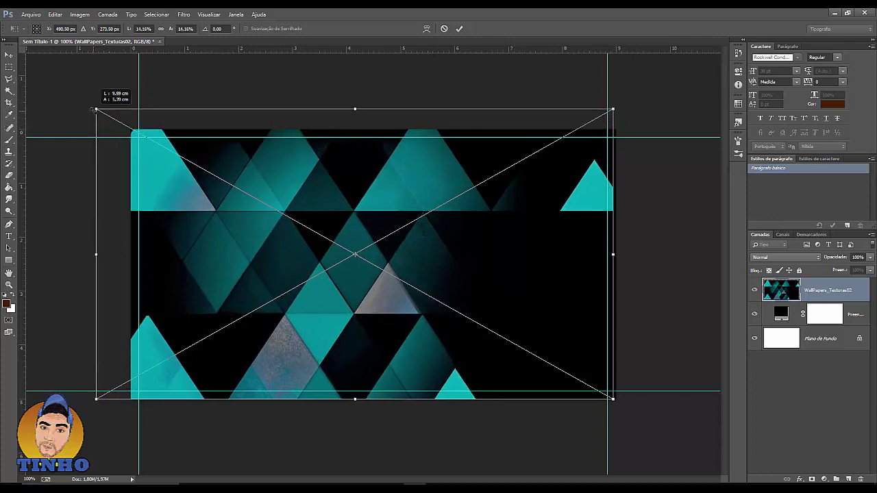
left_click_drag(613, 399, 633, 411)
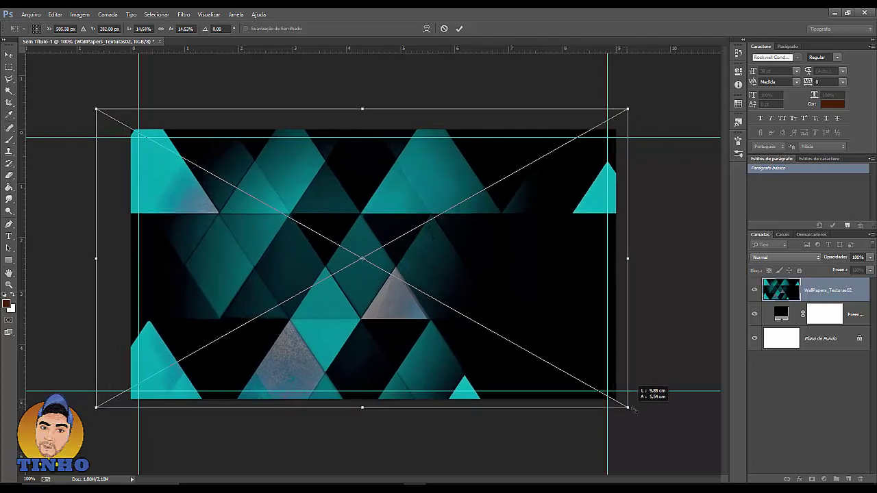
left_click_drag(547, 348, 540, 335)
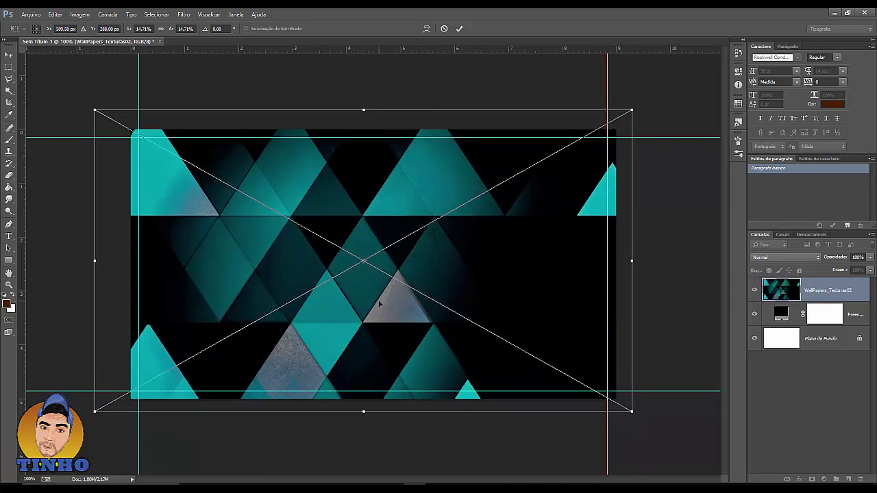
key("Return")
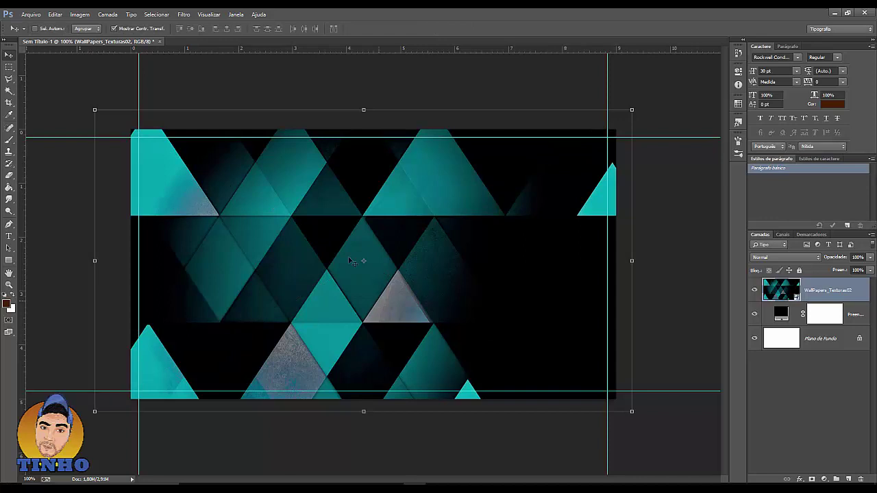
Lower the WallPapers_Texturas02 layer's fill to 37% so it fades into the black
scroll(193, 229, "down", 1)
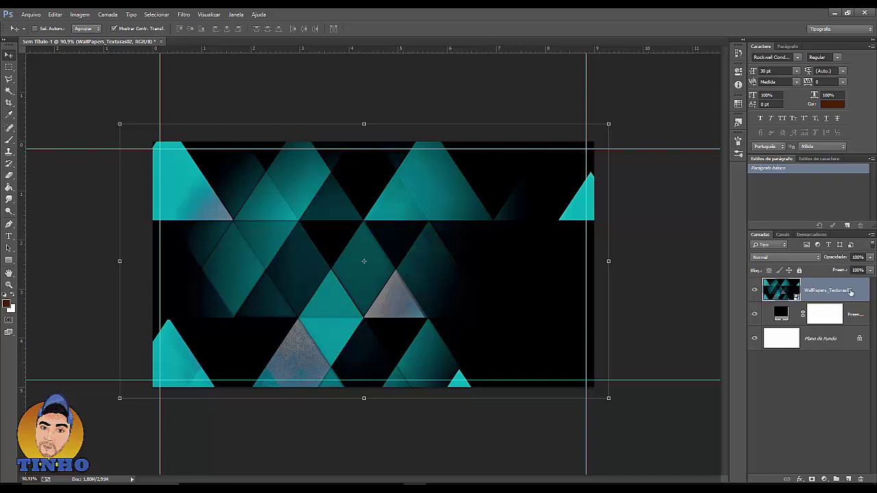
left_click(870, 270)
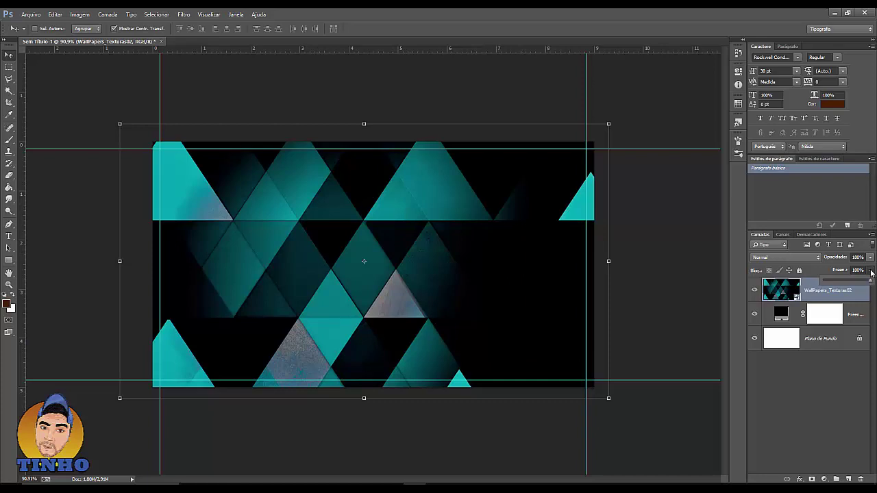
left_click_drag(869, 282, 850, 288)
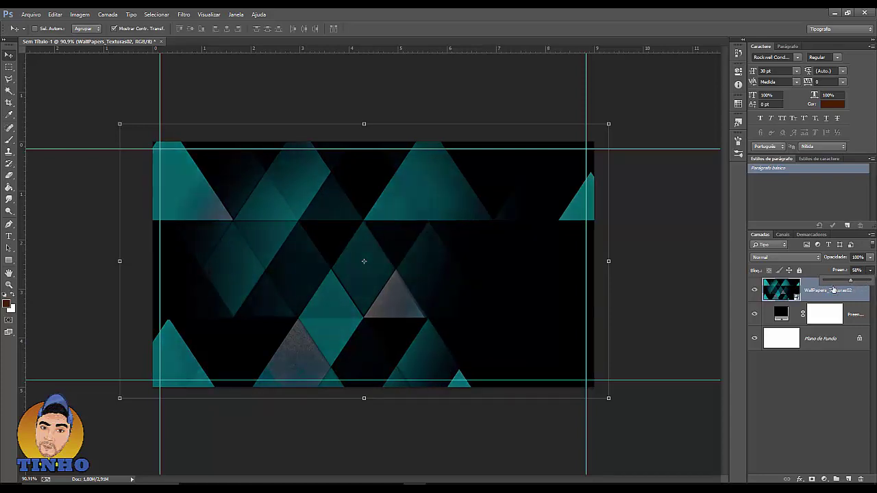
left_click_drag(851, 282, 842, 282)
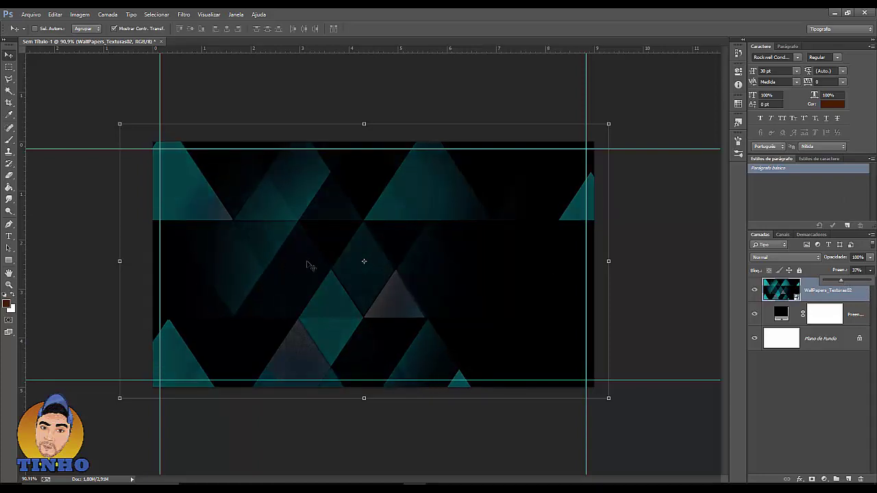
scroll(356, 266, "down", 1)
scroll(356, 266, "up", 2)
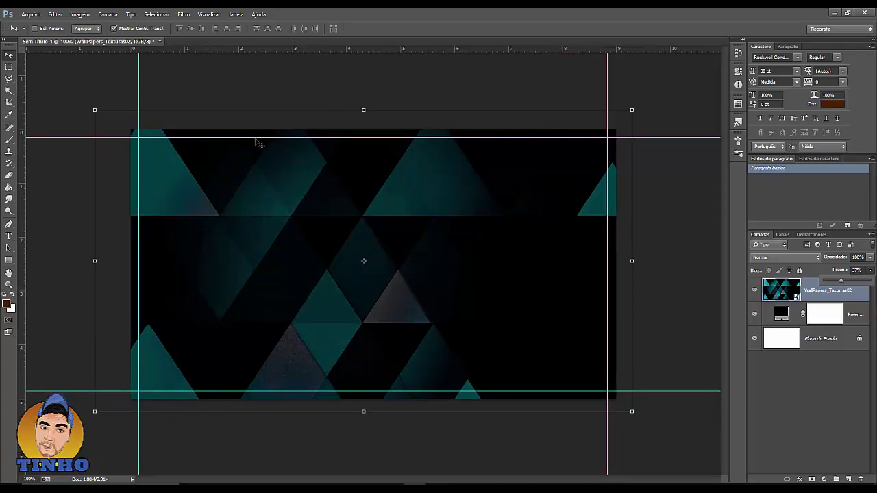
left_click(72, 60)
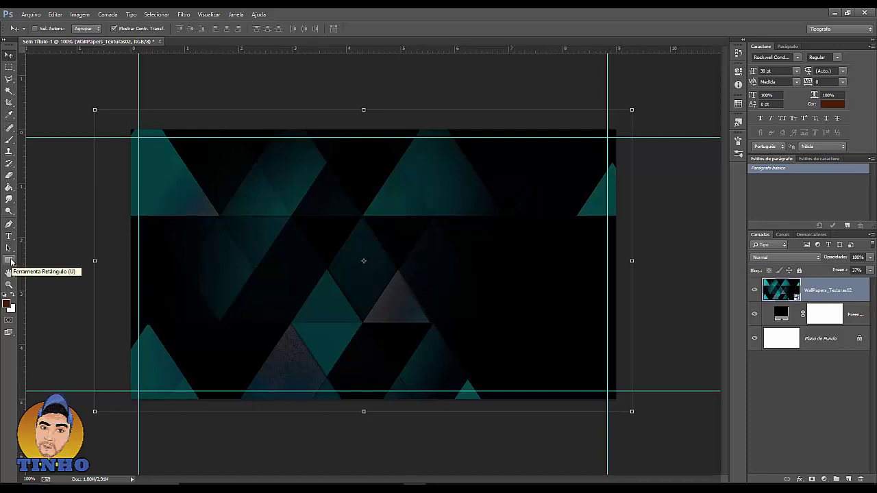
Draw a light-blue filled circle on the card's left side with the Ellipse tool
left_click(10, 260)
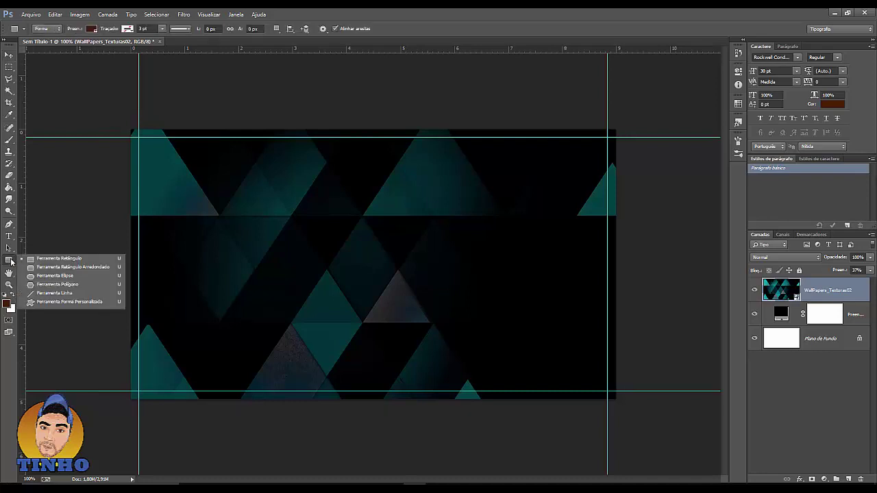
left_click(90, 277)
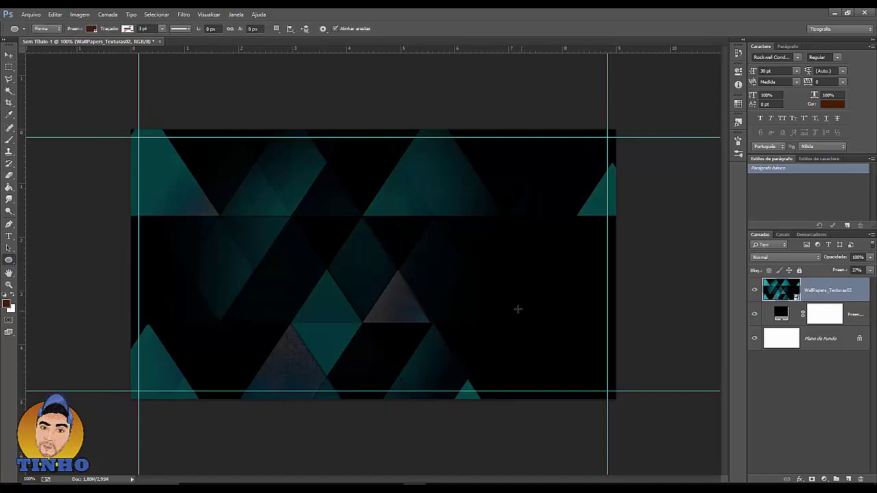
left_click(90, 29)
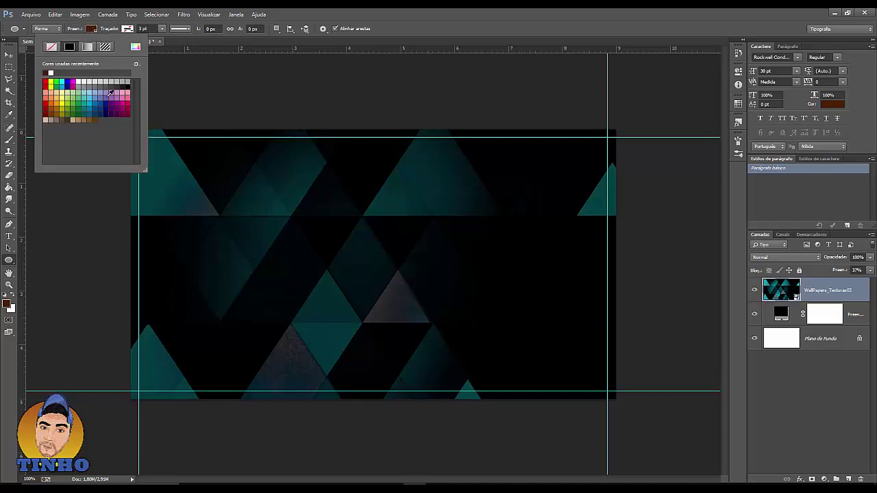
left_click(89, 98)
left_click(403, 89)
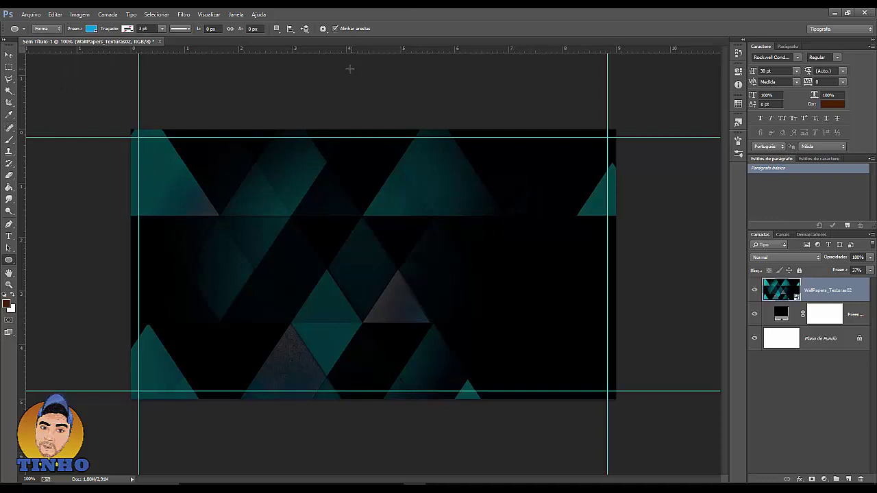
left_click_drag(186, 201, 356, 316)
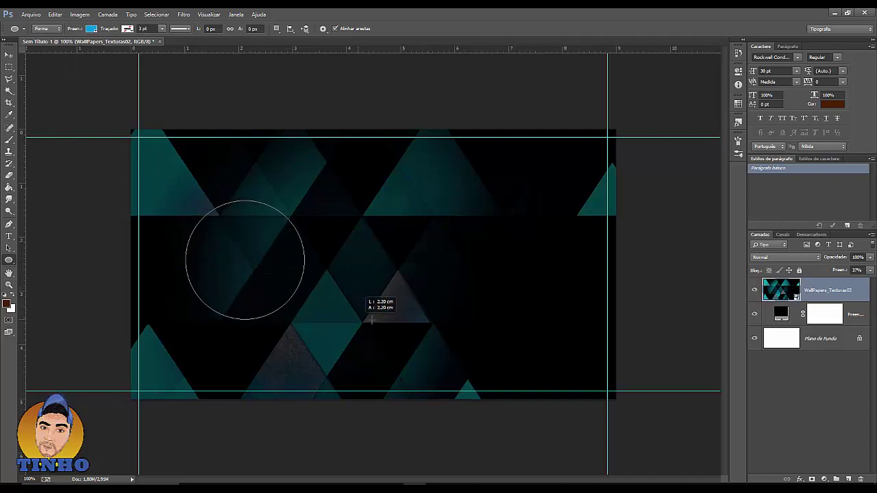
left_click_drag(356, 317, 363, 324)
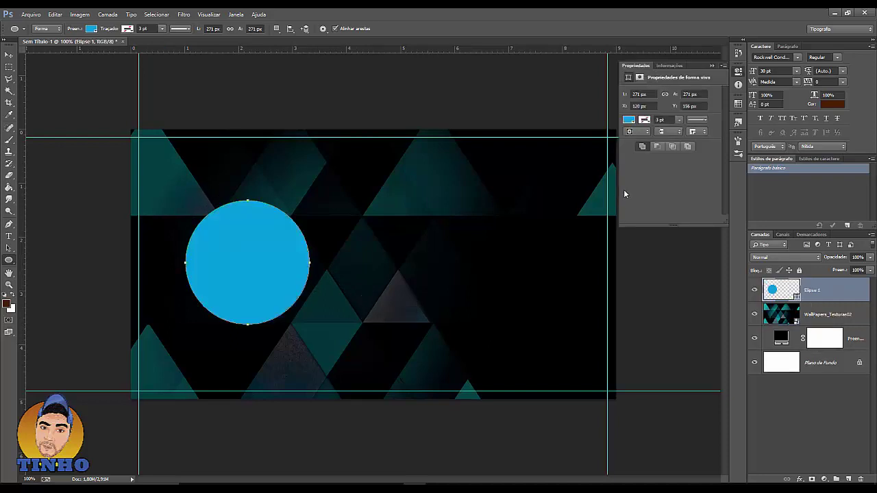
left_click(711, 66)
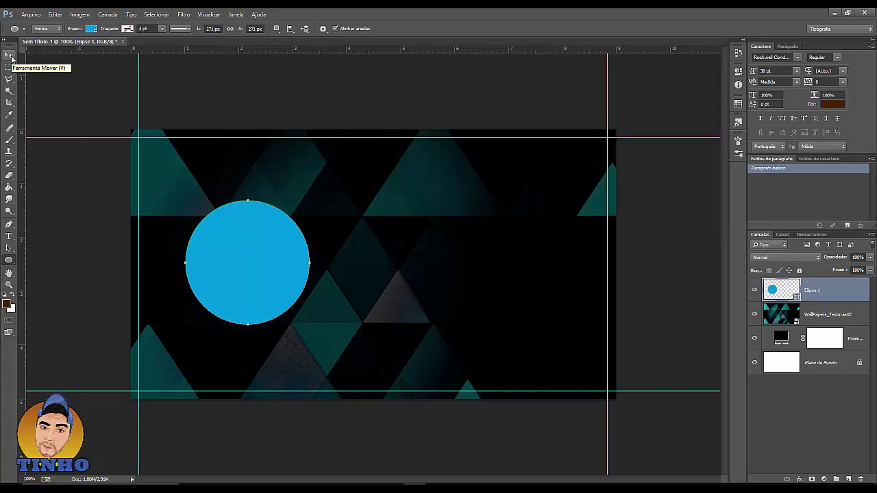
Enlarge the blue circle and shift it slightly up and to the left
left_click(10, 54)
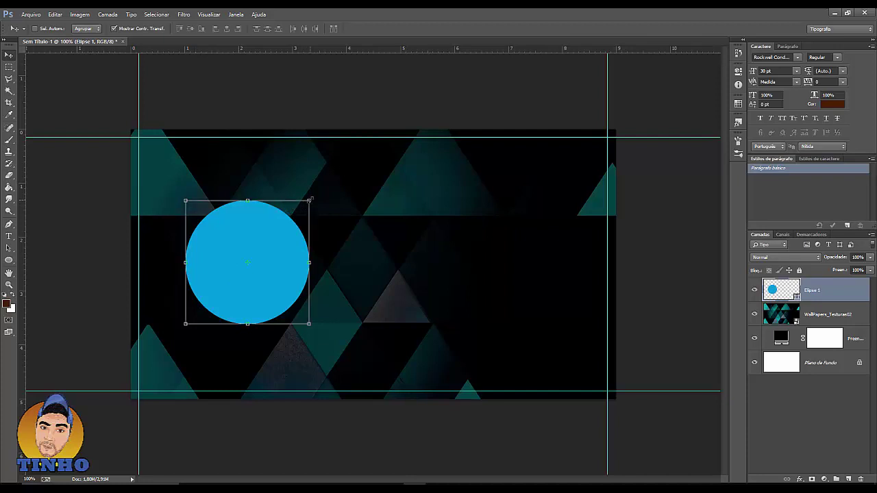
left_click_drag(310, 200, 330, 180)
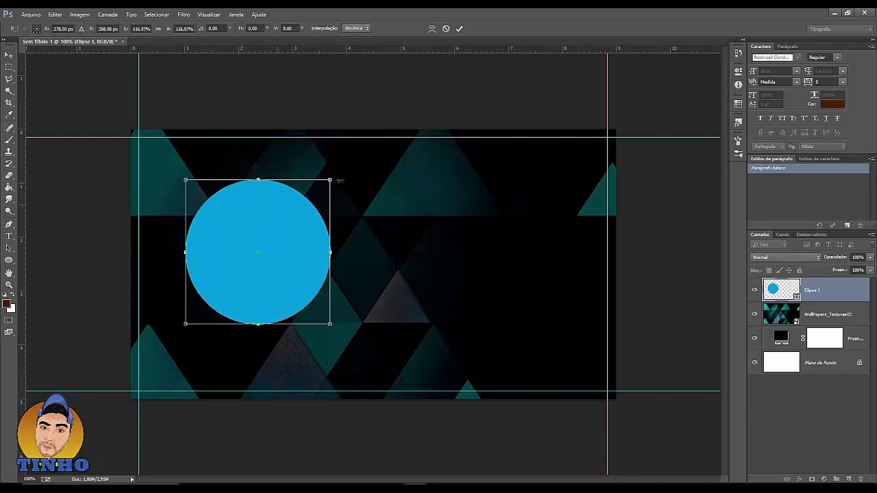
left_click_drag(290, 213, 267, 202)
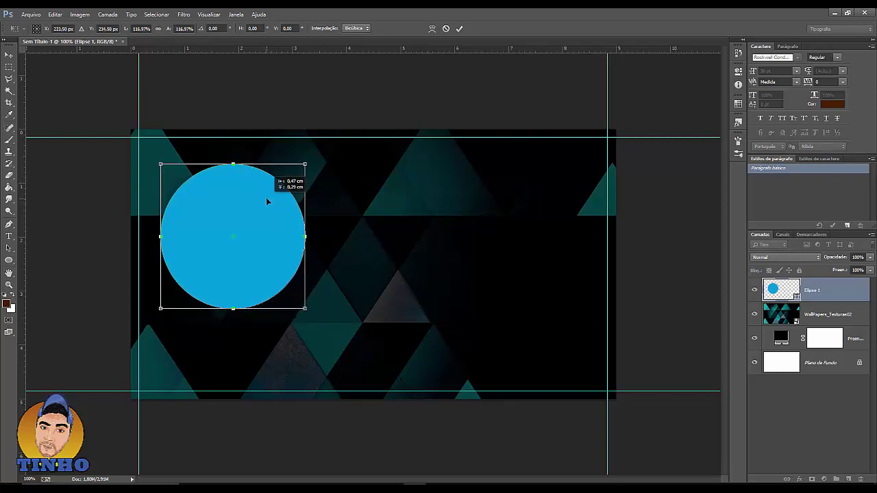
left_click_drag(230, 185, 224, 203)
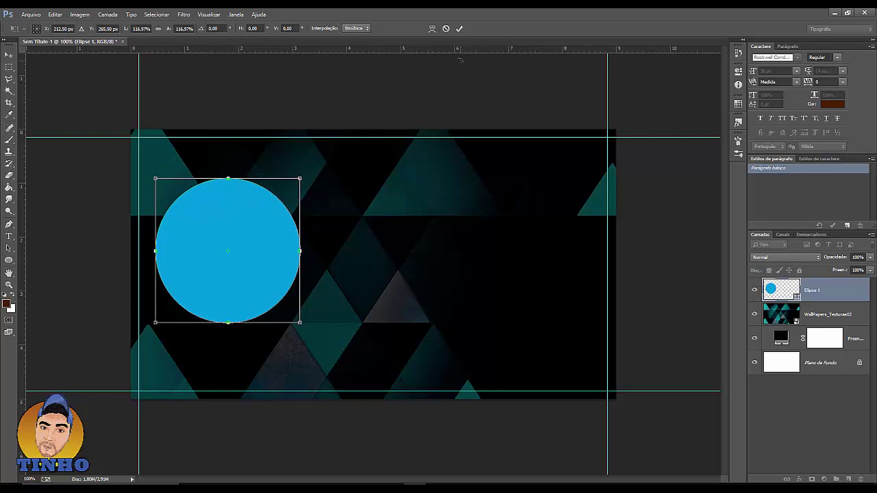
left_click(459, 28)
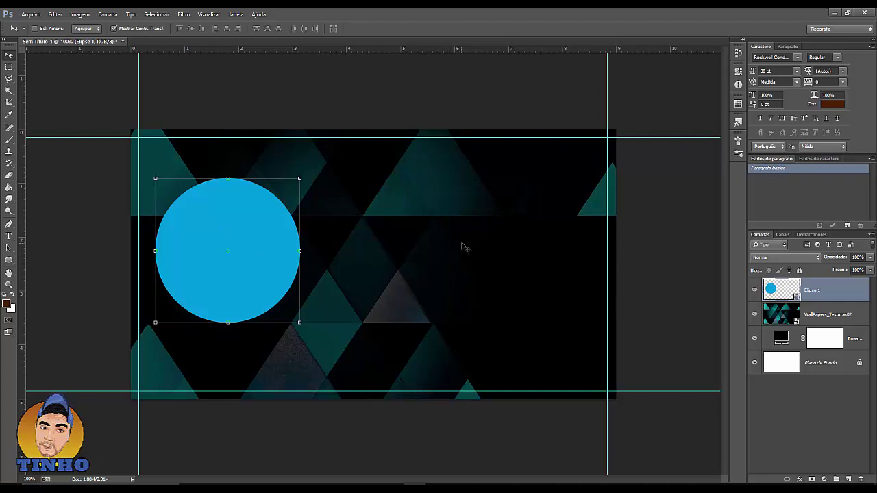
Draw a large light-blue circle over the card's lower-right corner
left_click(9, 263)
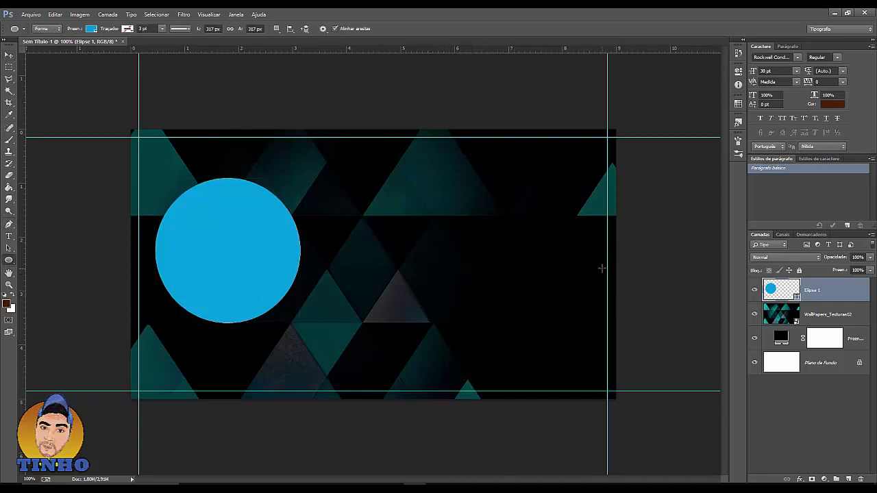
mouse_move(465, 233)
left_mouse_down()
mouse_move(638, 406)
mouse_move(747, 480)
mouse_move(730, 479)
left_mouse_up()
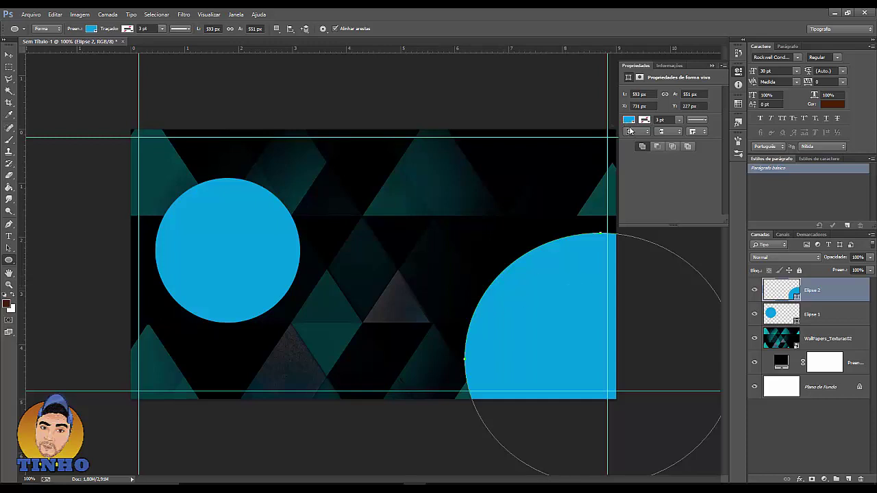
left_click(631, 120)
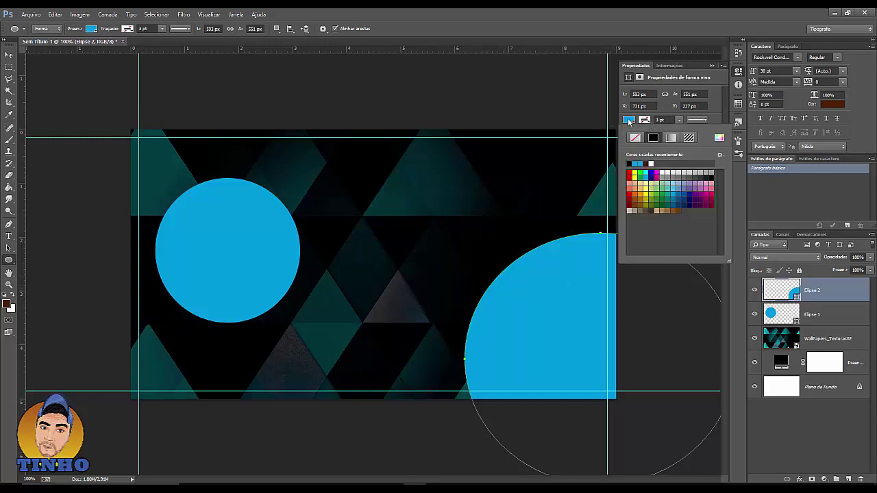
left_click(717, 110)
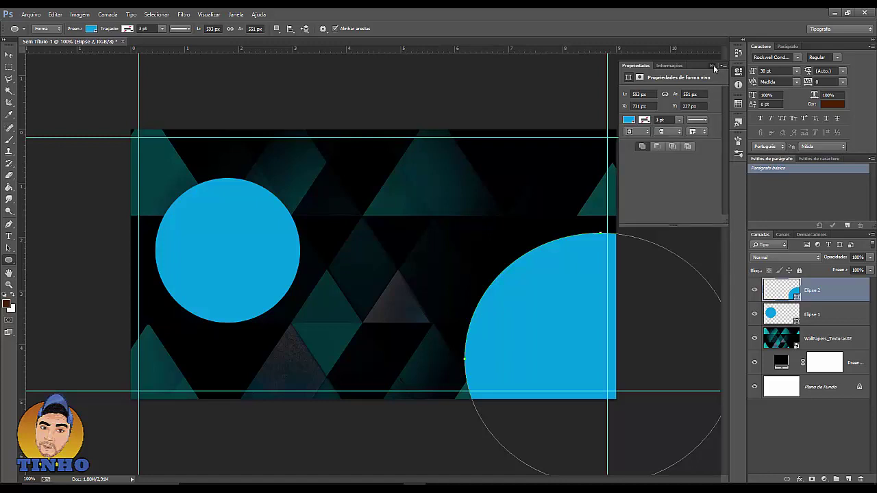
left_click(712, 65)
Scale the second circle to about 115% and nudge it slightly right
left_click(10, 57)
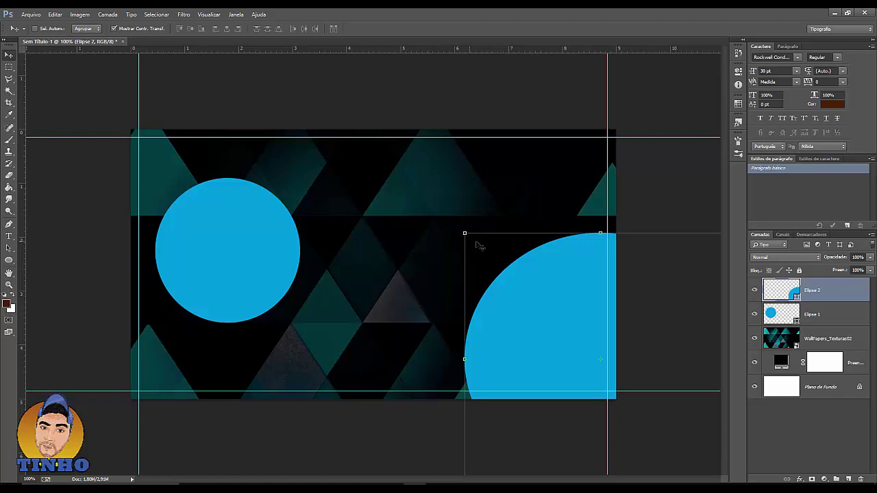
left_click_drag(465, 234, 425, 196)
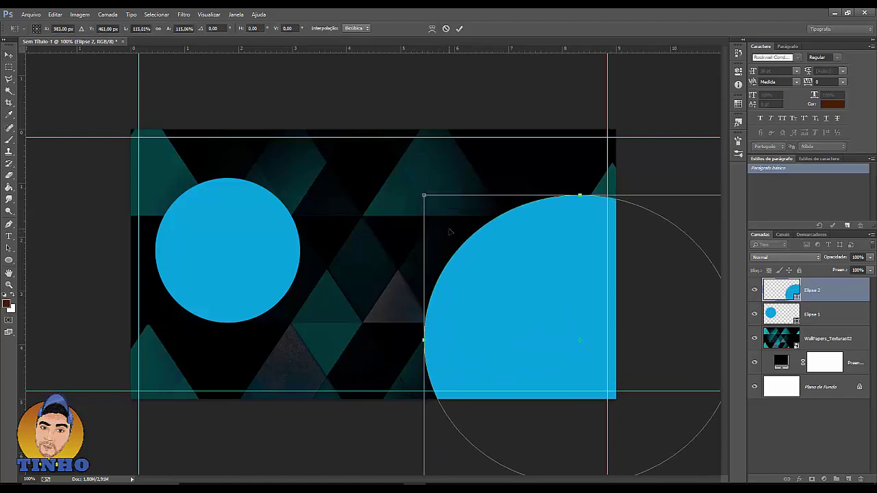
left_click_drag(450, 232, 454, 231)
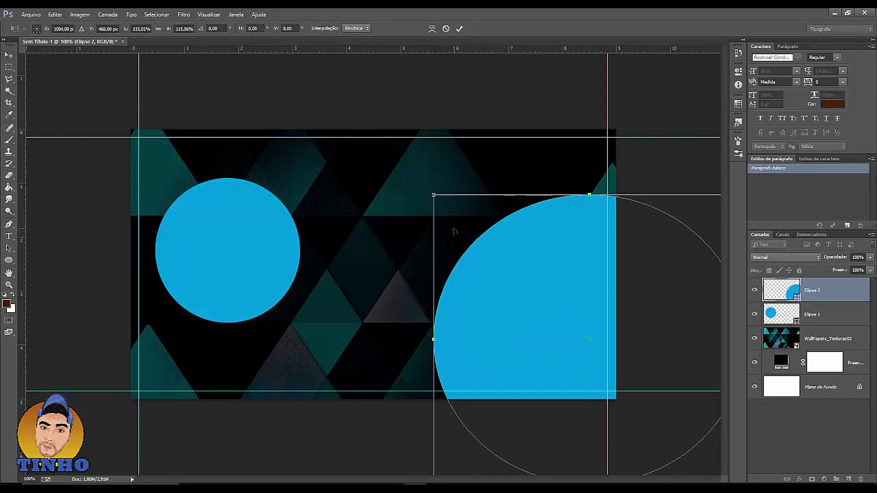
key("Return")
scroll(355, 175, "down", 2)
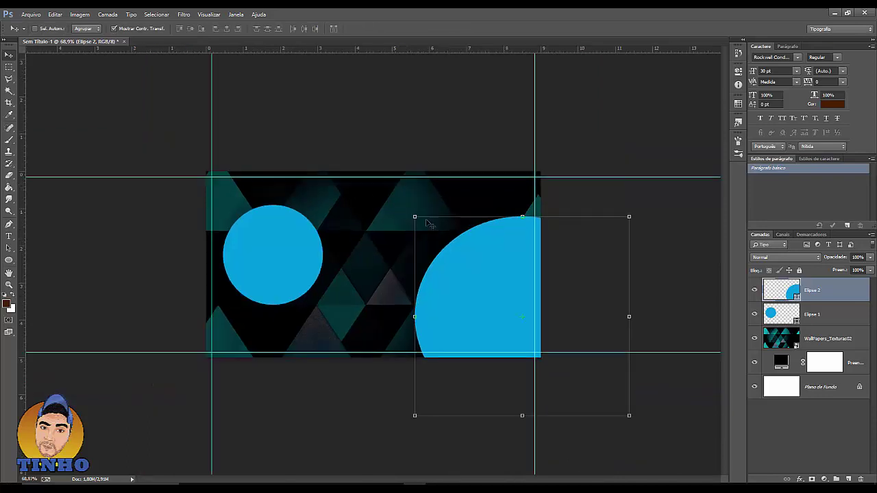
scroll(431, 224, "up", 1)
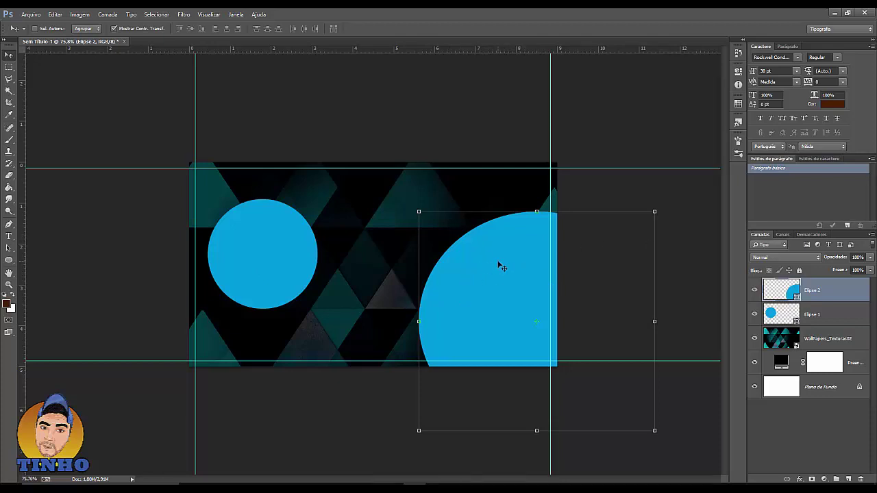
left_click(9, 67)
Draw a thin rectangle bar across the card's full top edge
left_click(9, 261)
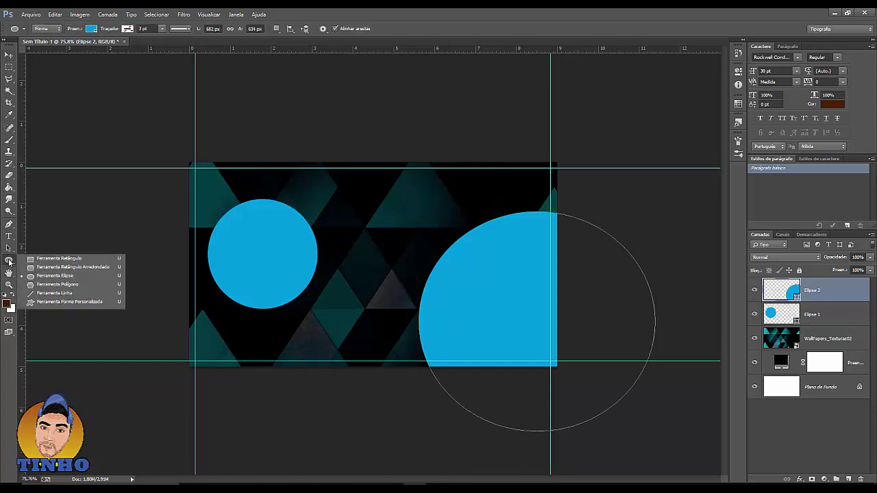
left_click(47, 259)
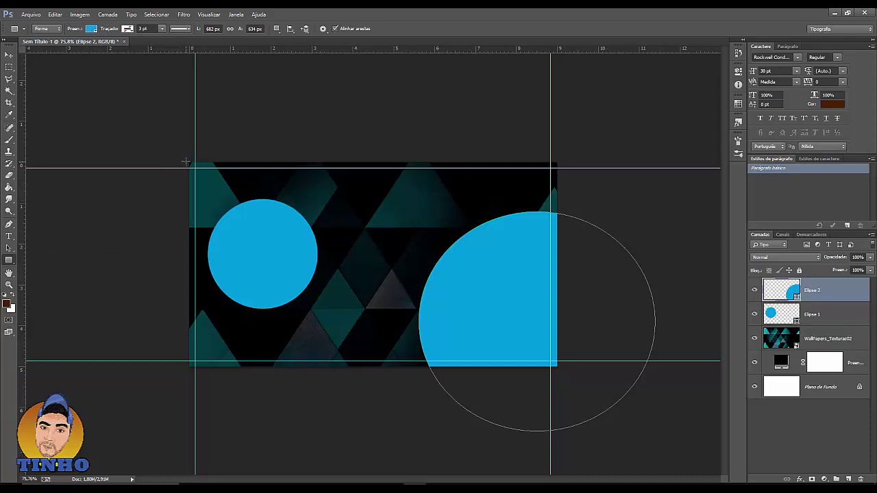
left_click_drag(185, 163, 566, 166)
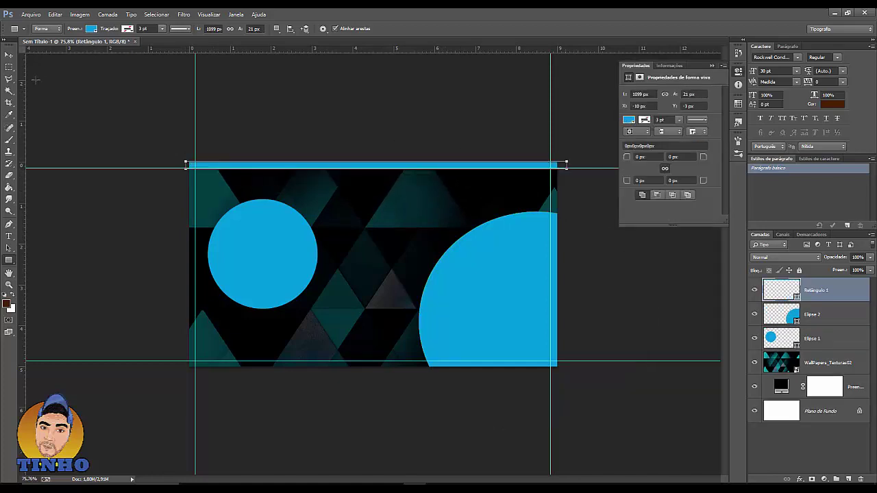
left_click(712, 65)
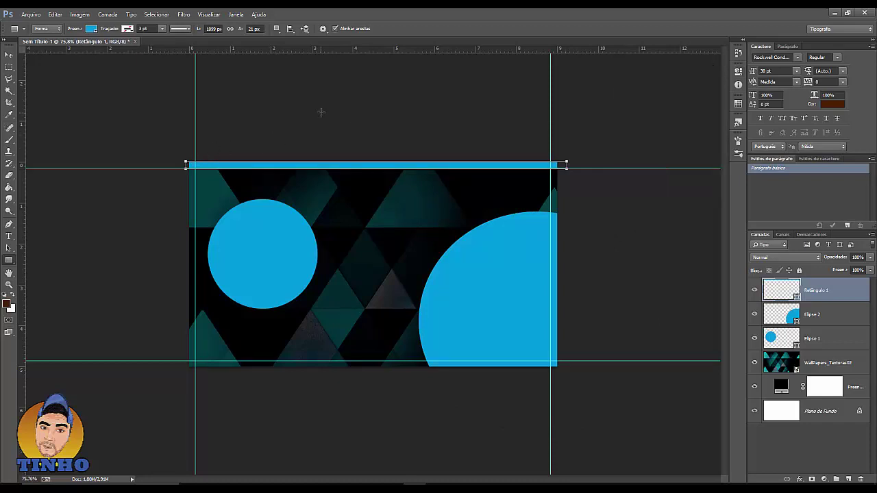
scroll(321, 111, "up", 1)
scroll(321, 108, "up", 1)
scroll(319, 107, "up", 1)
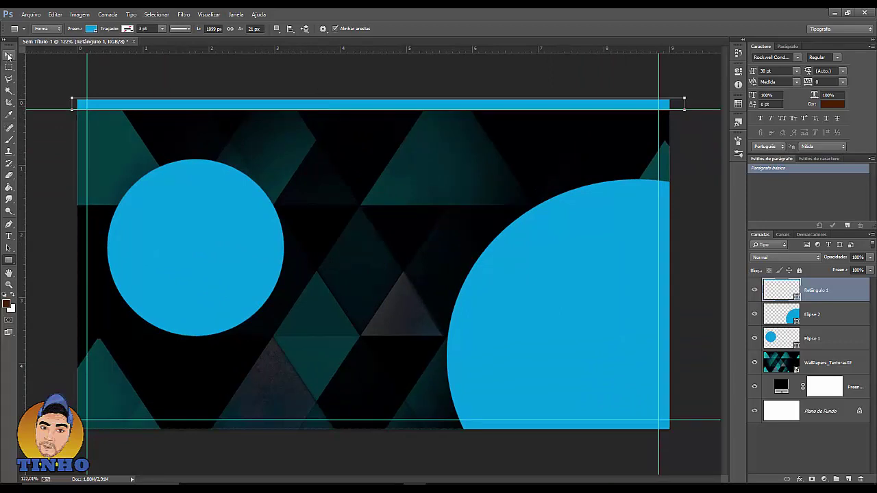
Squash the top bar even thinner with Free Transform
left_click(11, 55)
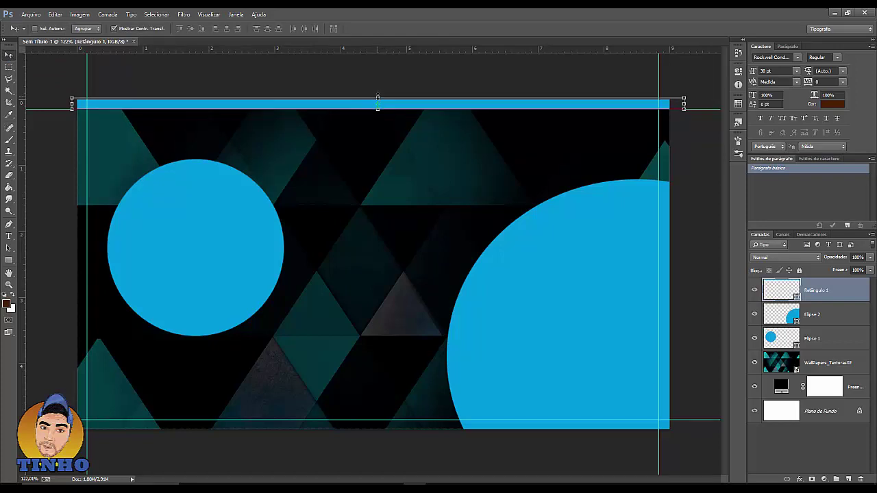
left_click_drag(378, 98, 377, 104)
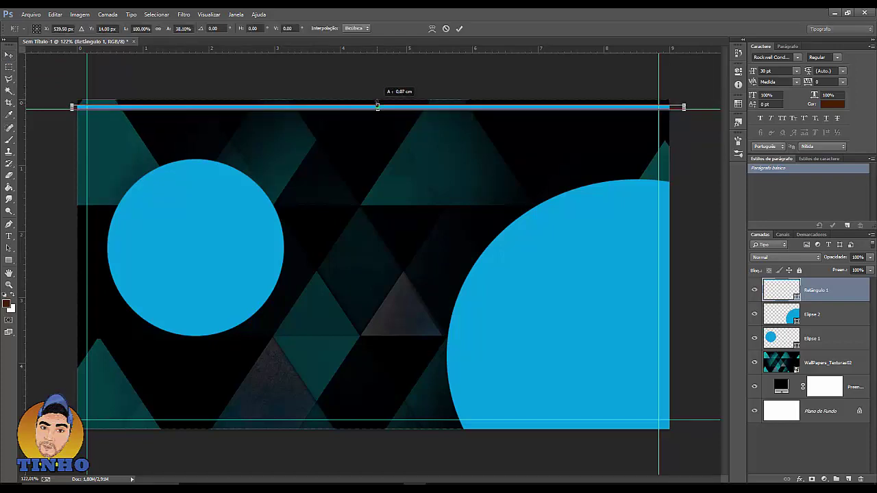
scroll(377, 105, "up", 2)
left_click_drag(382, 89, 381, 91)
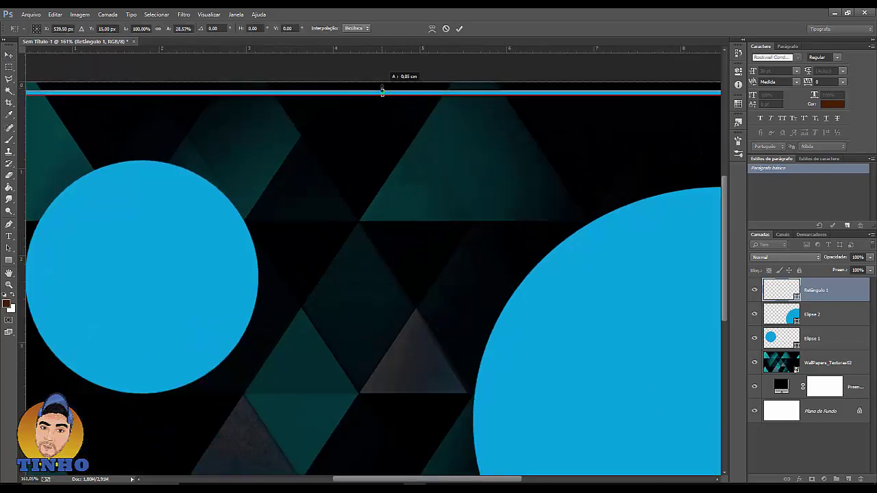
scroll(382, 91, "down", 3)
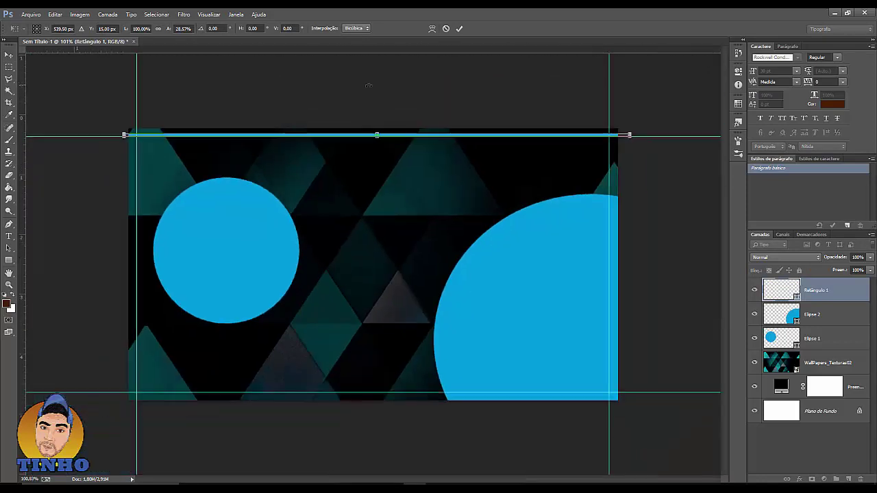
scroll(384, 120, "up", 1)
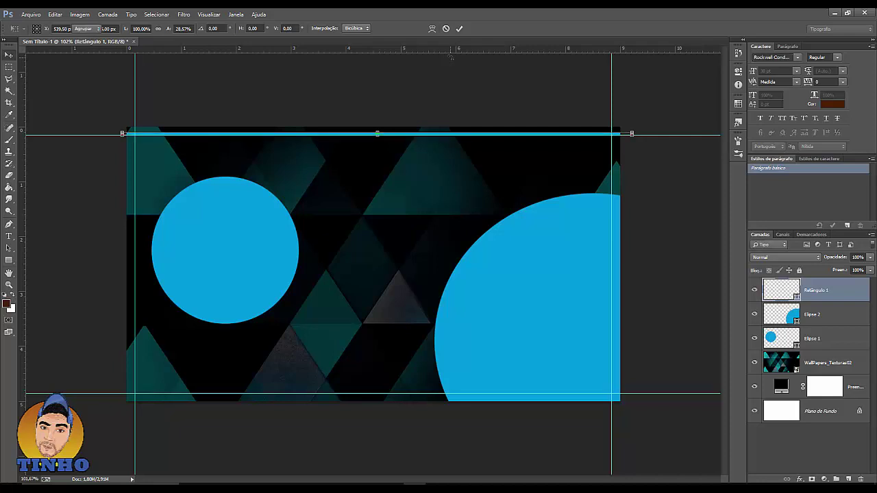
key("Return")
scroll(384, 151, "down", 2, "alt")
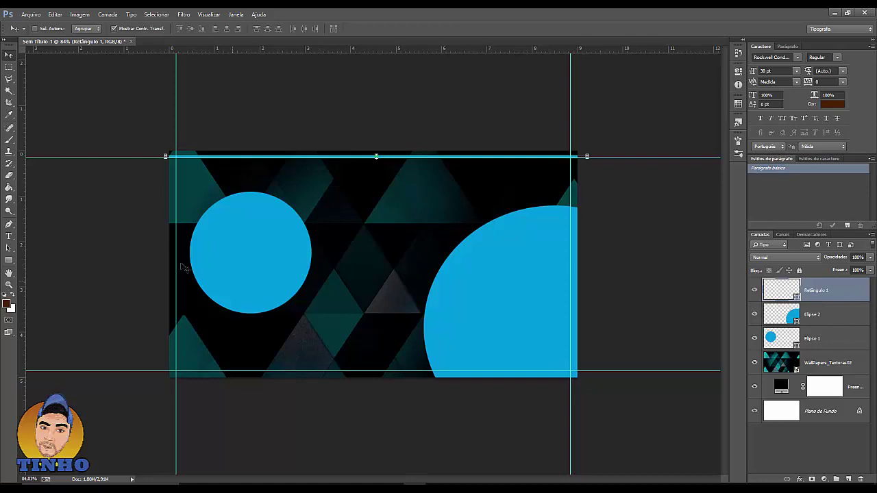
Place the tinho.png avatar image onto the card
left_click(32, 15)
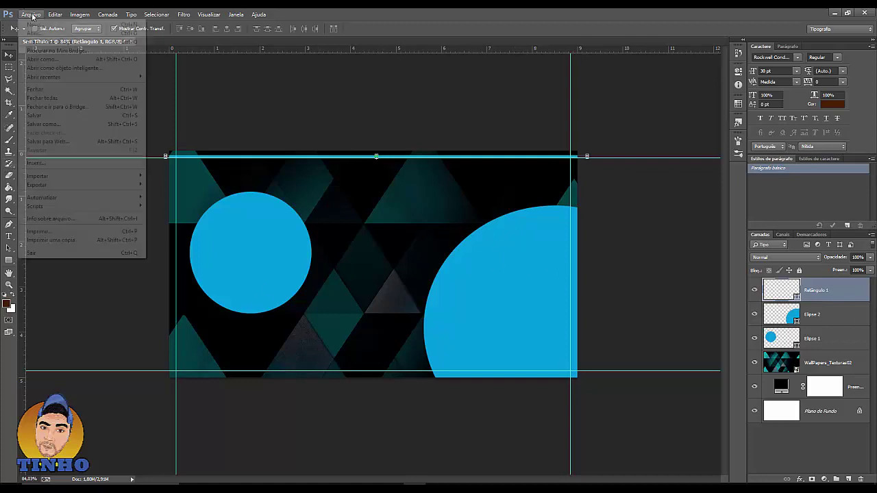
left_click(49, 164)
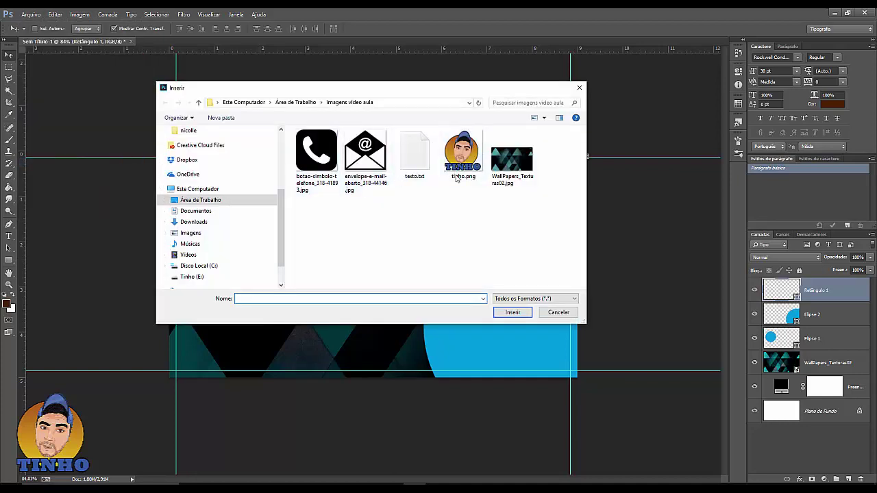
left_click(465, 152)
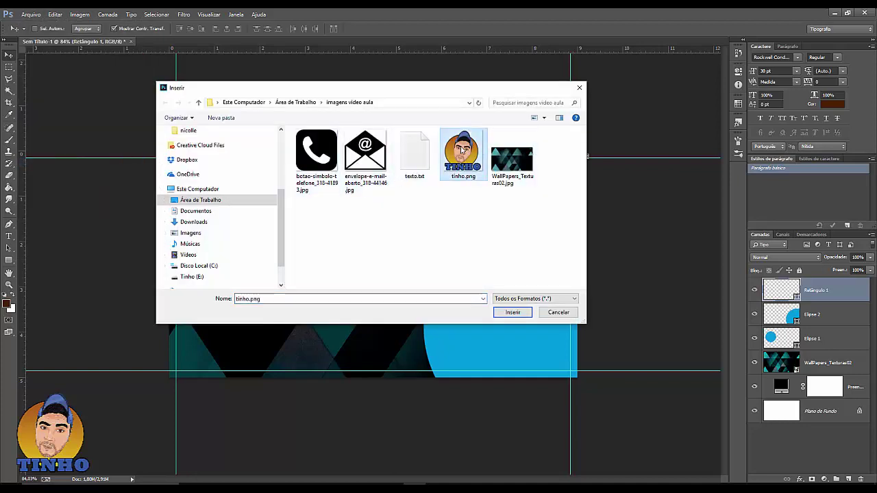
left_click(513, 313)
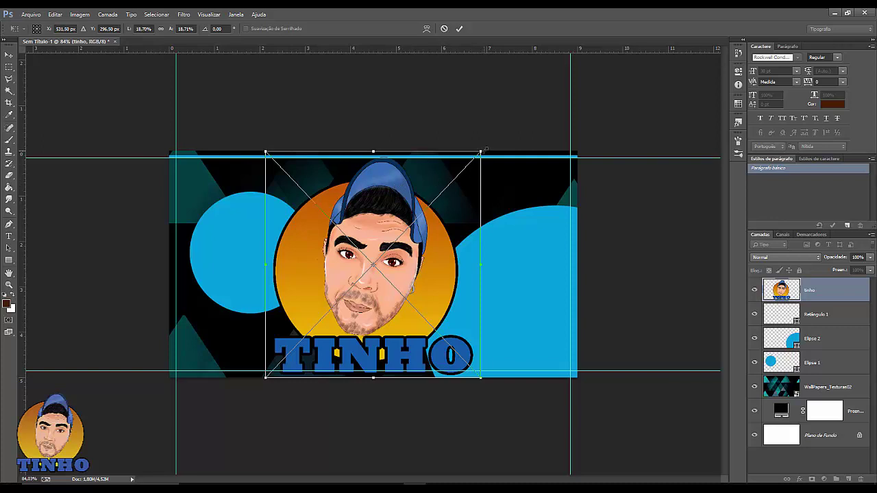
Shrink the avatar and centre it inside the left blue circle
mouse_move(479, 152)
left_mouse_down()
mouse_move(434, 166)
mouse_move(356, 282)
left_mouse_up()
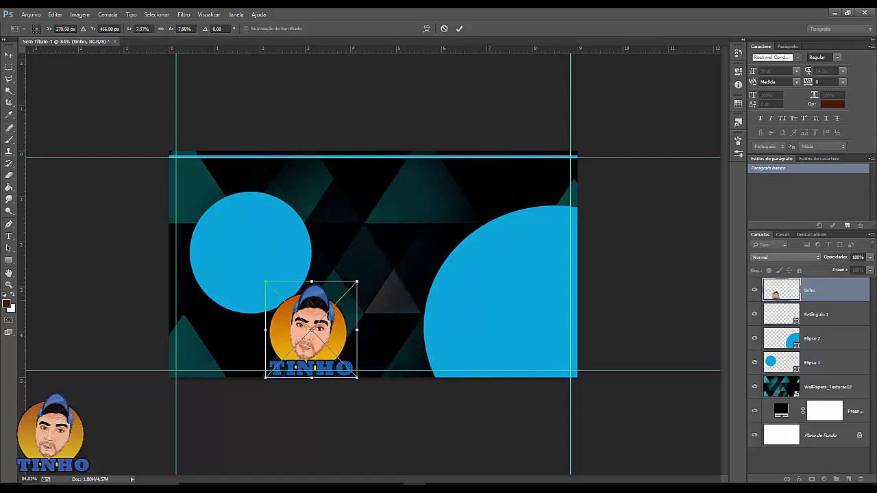
mouse_move(309, 302)
left_mouse_down()
mouse_move(256, 243)
mouse_move(254, 221)
left_mouse_up()
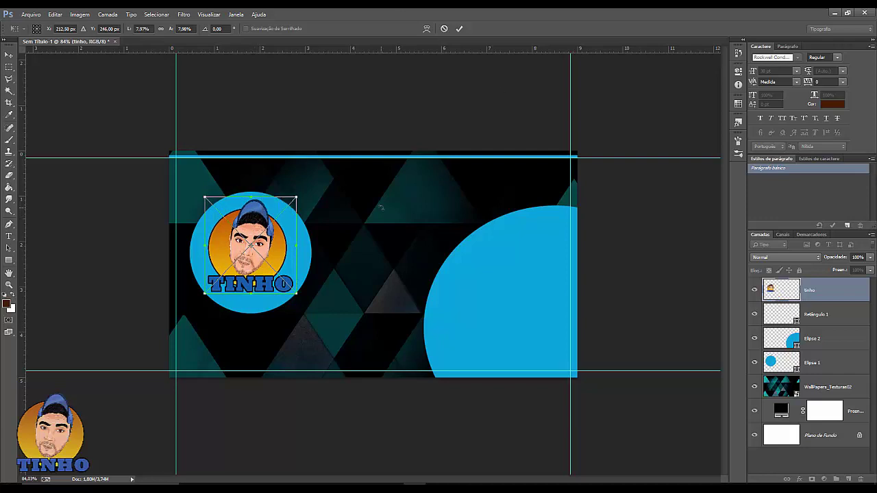
key("Return")
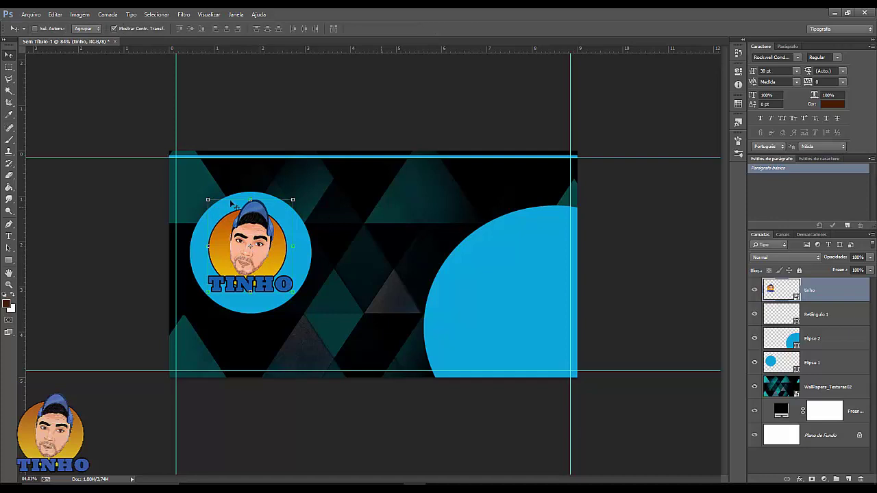
key("ctrl+plus")
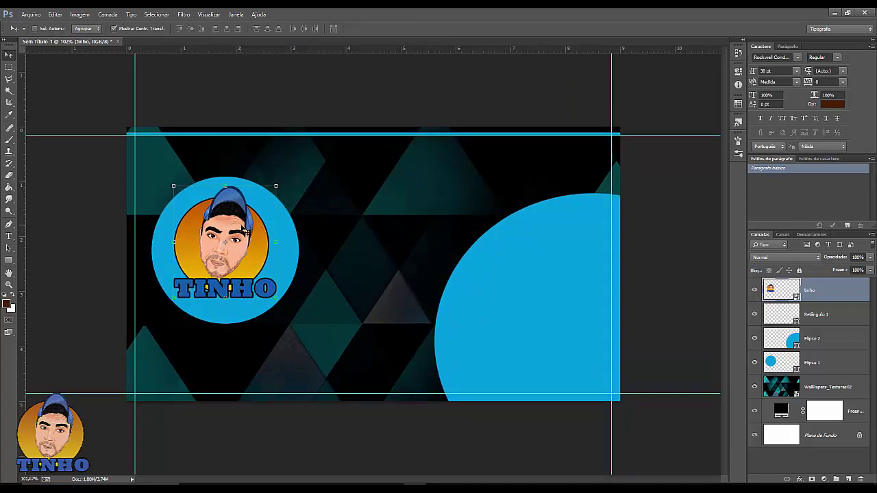
left_click_drag(243, 229, 244, 229)
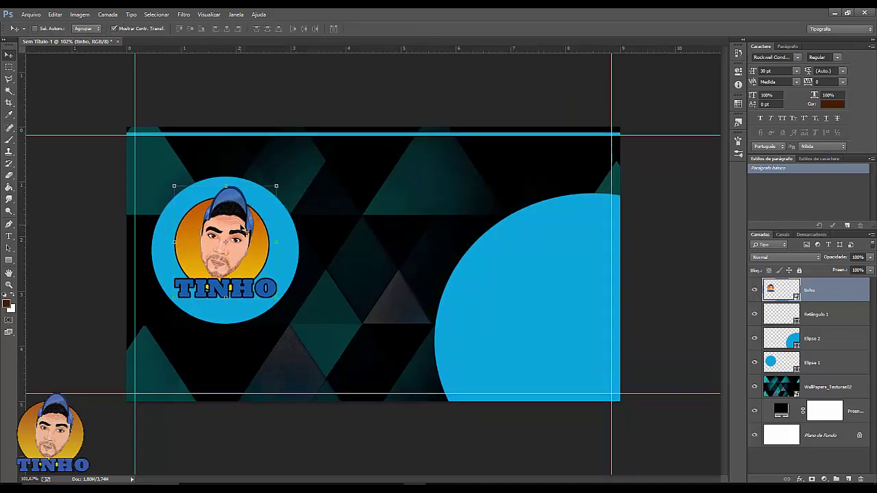
key("ctrl+minus")
left_click_drag(265, 241, 265, 239)
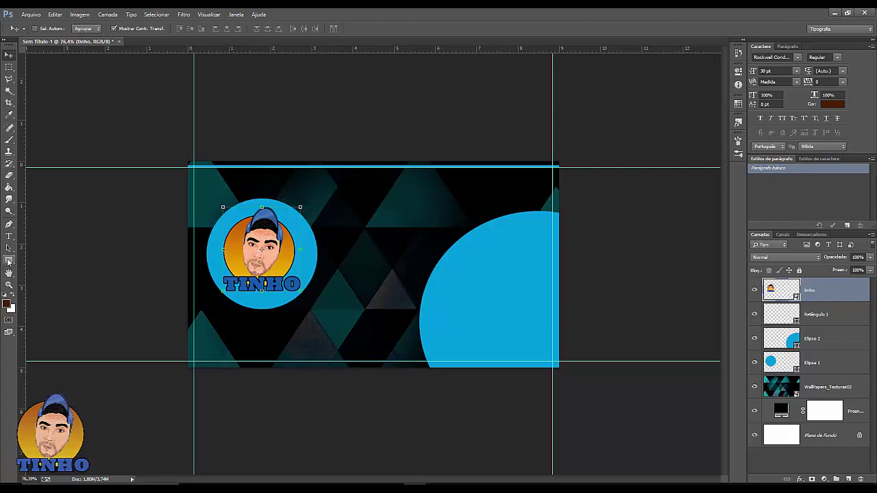
Draw a rectangle bar along the card's bottom-left edge
left_click(9, 261)
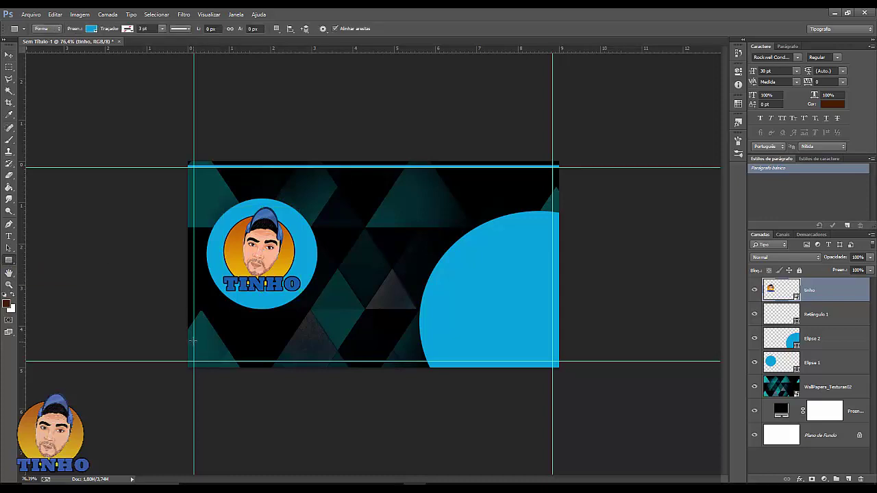
left_click_drag(189, 336, 379, 368)
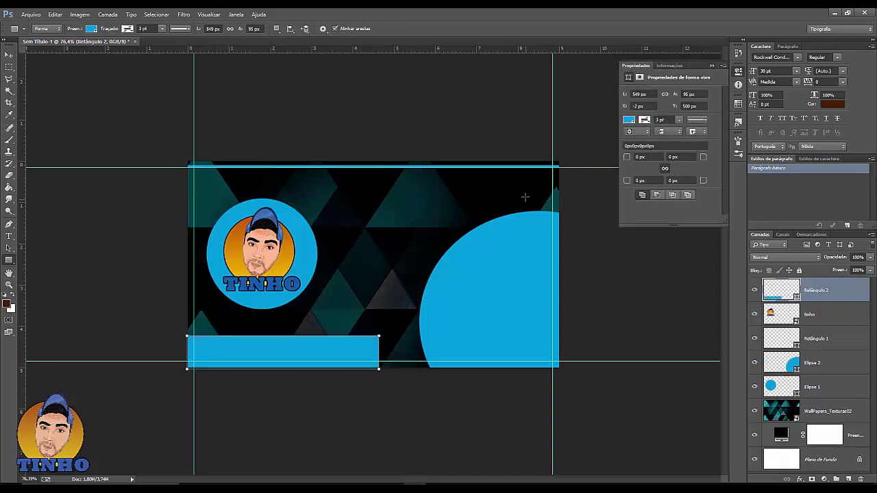
left_click(712, 66)
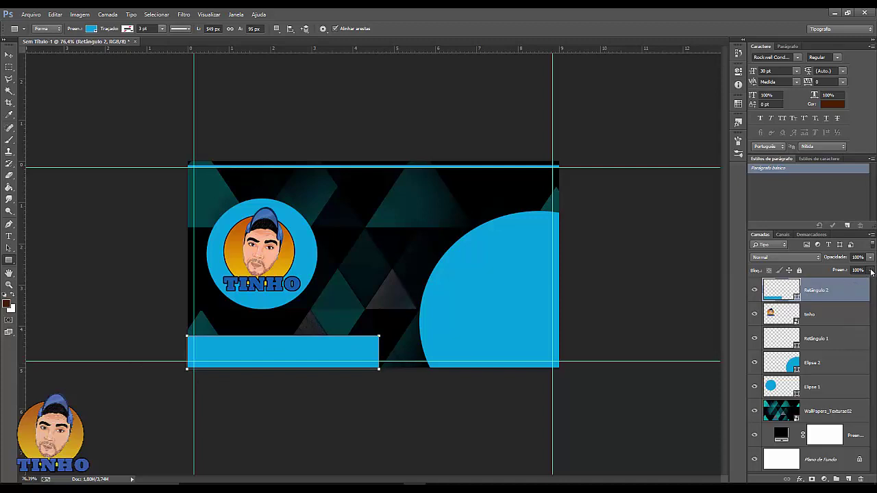
Set the bottom bar's layer fill to 34%, then minimise Photoshop
left_click(871, 271)
left_click_drag(873, 285, 841, 284)
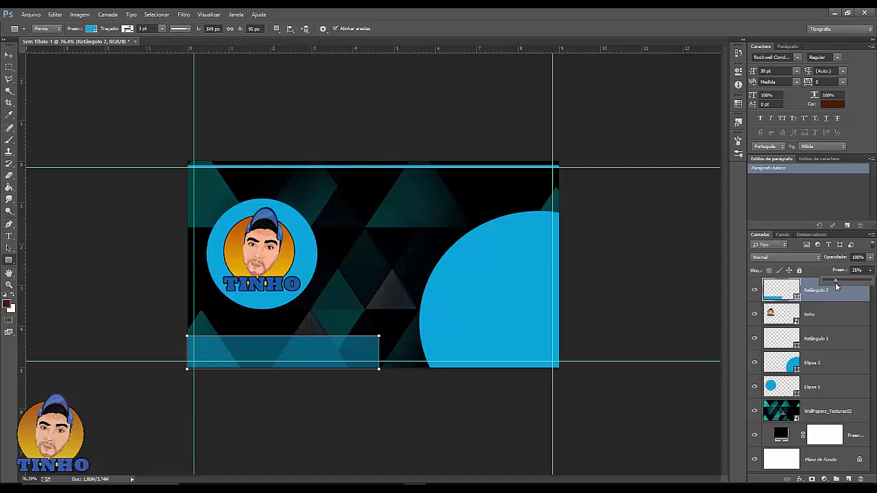
left_click(433, 295)
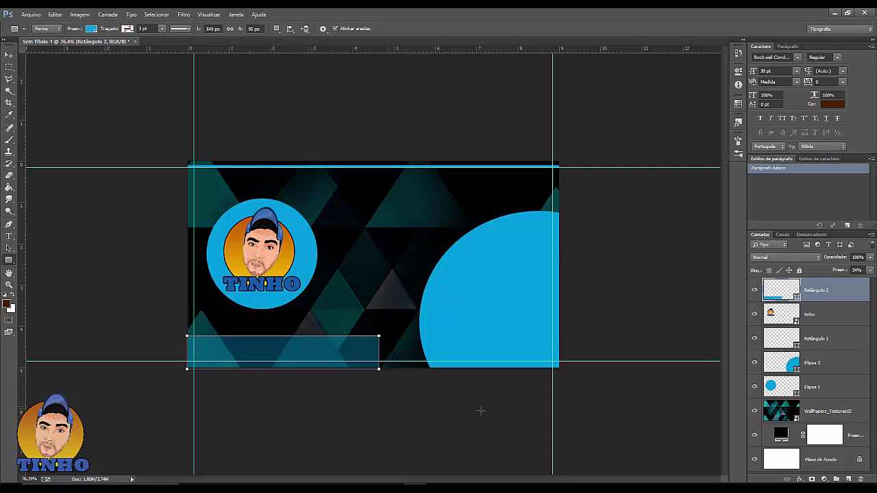
left_click(835, 13)
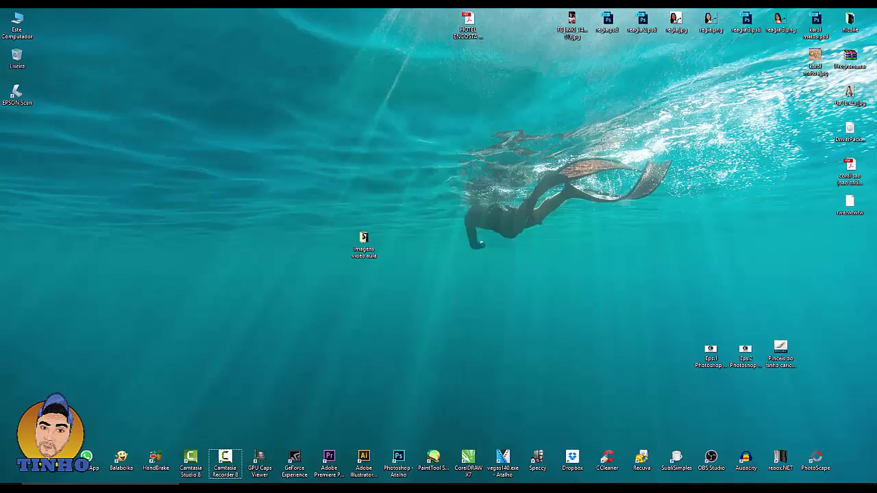
Open texto.txt from the imagens video aula folder and copy its first line, the brand name
double_click(364, 236)
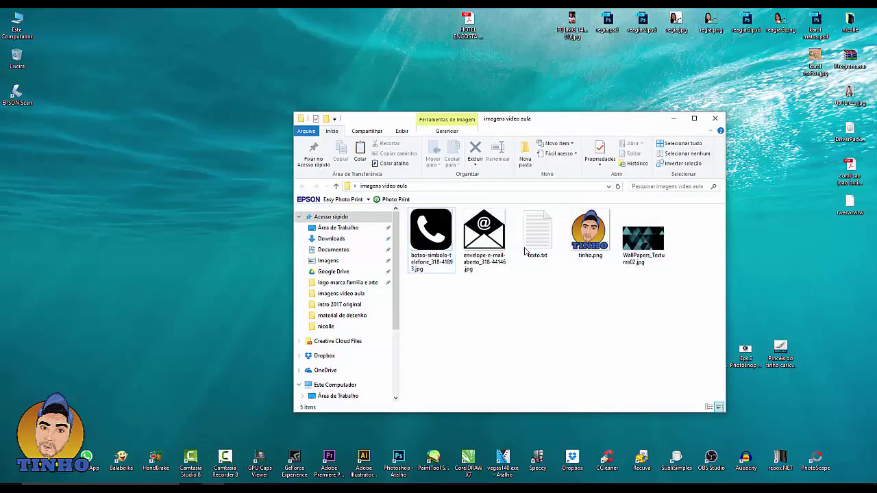
double_click(534, 231)
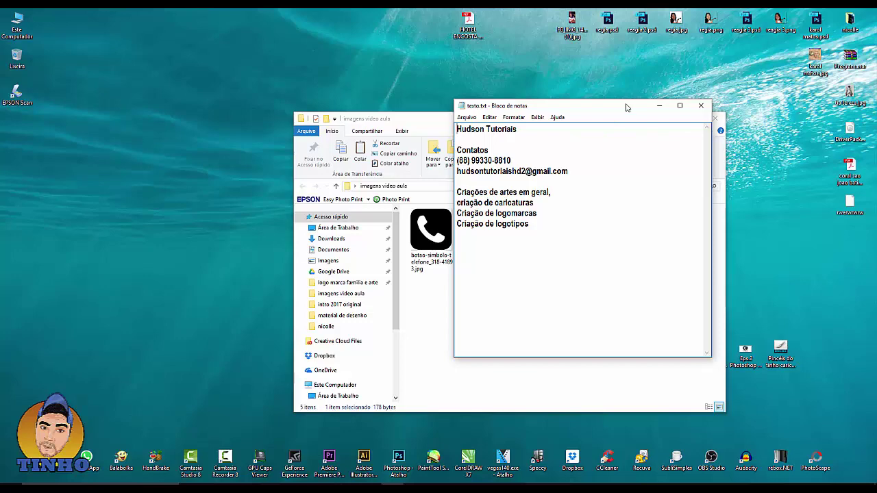
mouse_move(625, 108)
left_mouse_down()
mouse_move(464, 106)
mouse_move(549, 109)
left_mouse_up()
left_click_drag(441, 131, 342, 132)
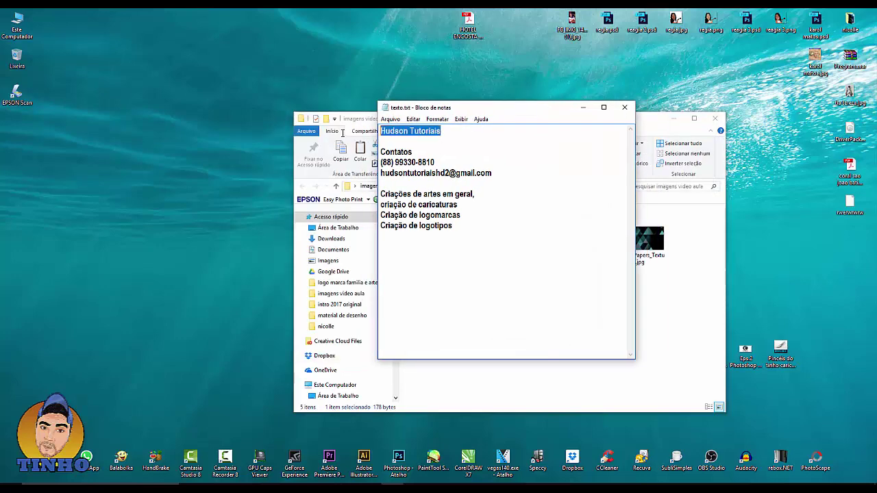
right_click(405, 138)
left_click(425, 163)
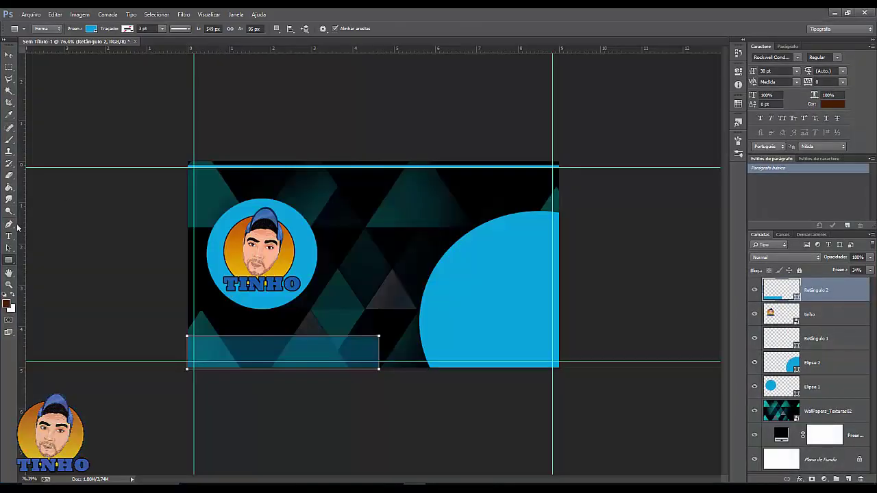
Add a 30 pt Stencil Std text layer with the pasted brand name across the card's top
left_click(9, 235)
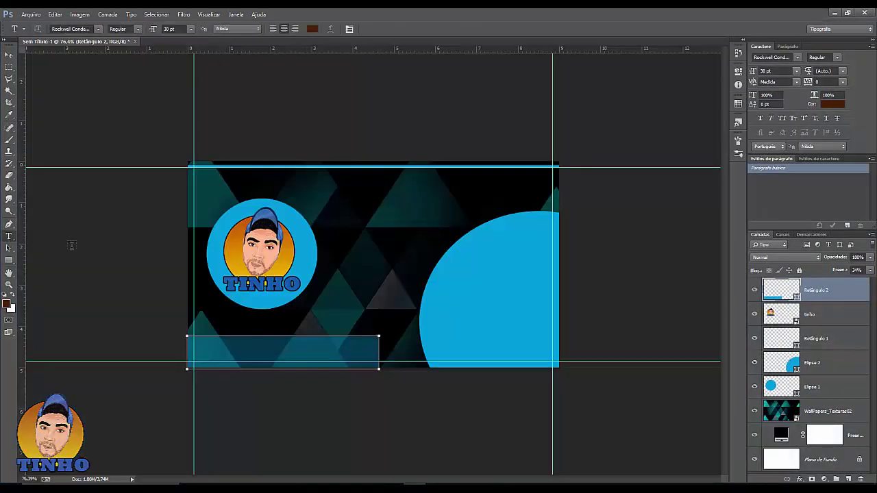
left_click(361, 204)
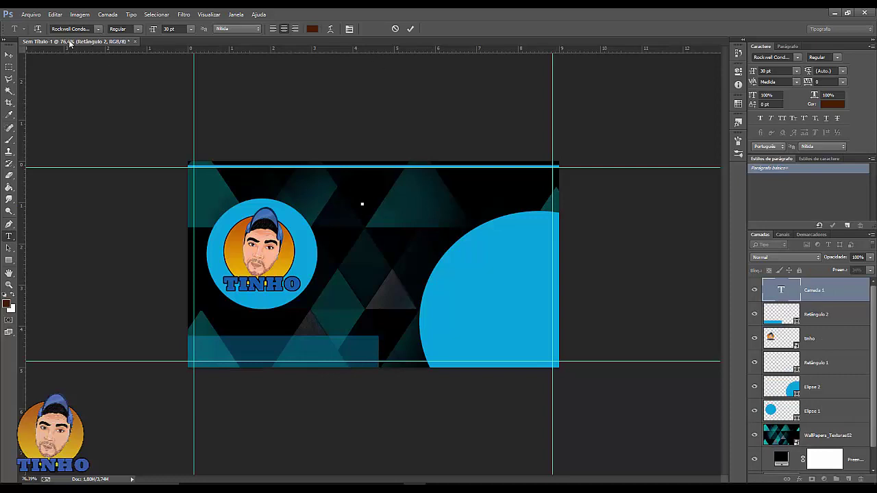
left_click(99, 29)
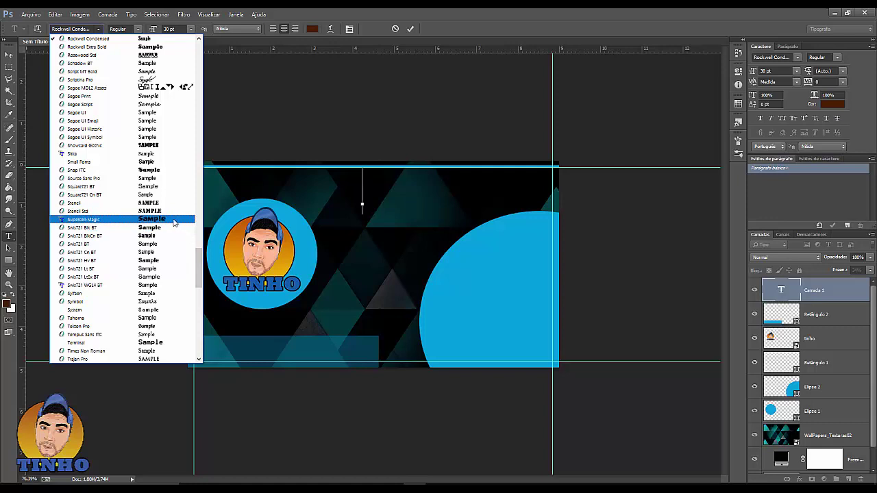
left_click(155, 211)
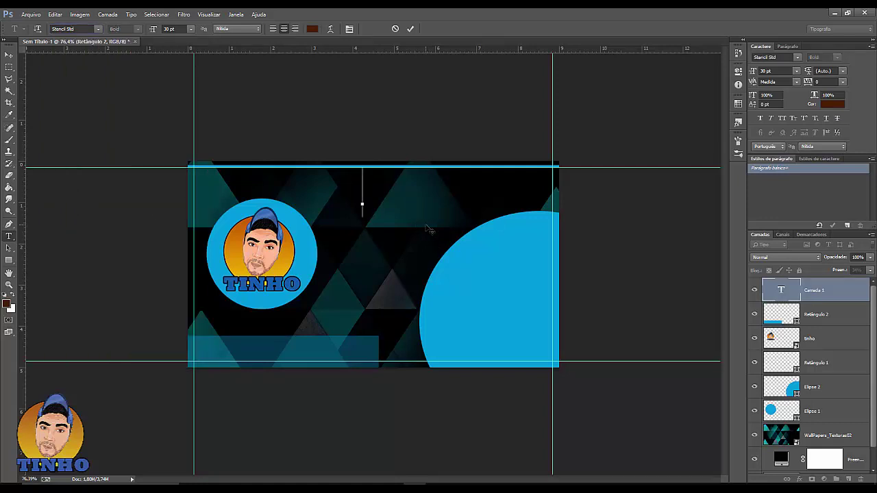
key("ctrl+v")
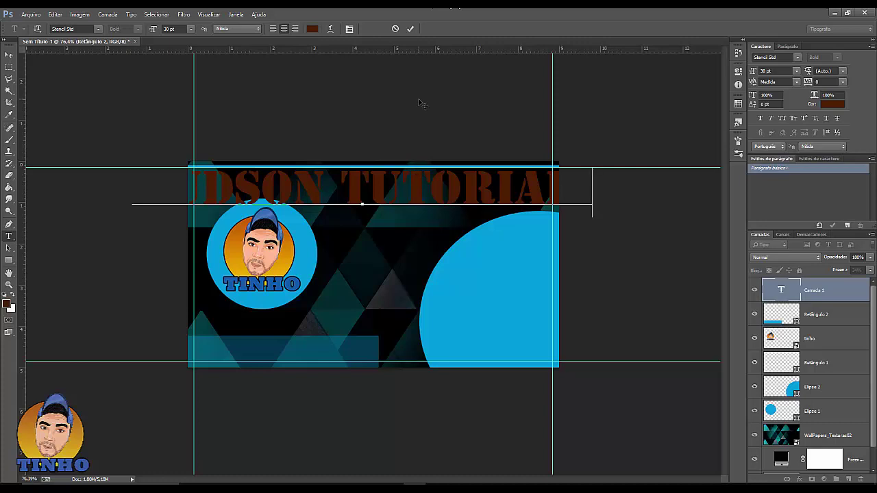
left_click(410, 29)
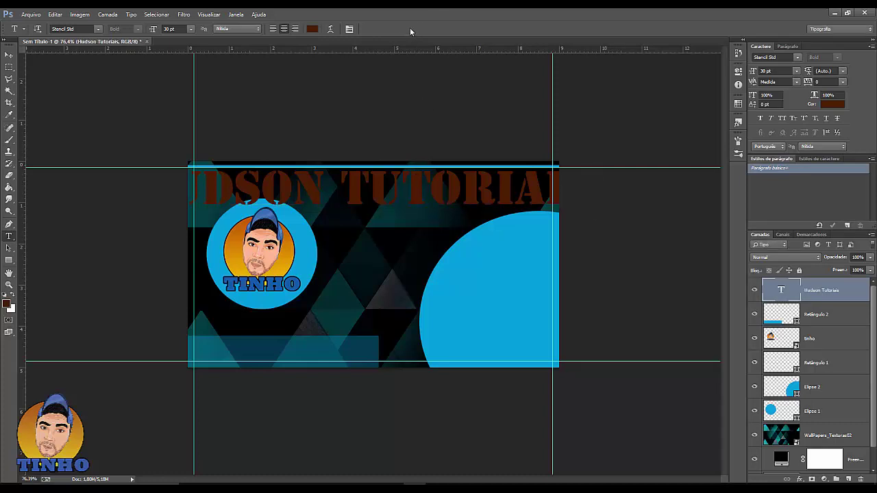
Scale the Stencil Std title down to 17.27 pt and fit it between the top guides
left_click(10, 57)
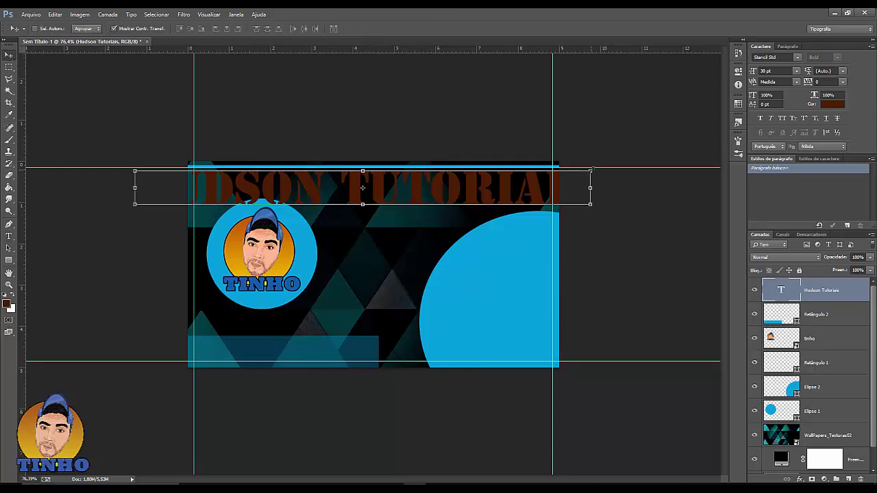
mouse_move(590, 171)
left_mouse_down()
mouse_move(397, 190)
mouse_move(516, 199)
left_mouse_up()
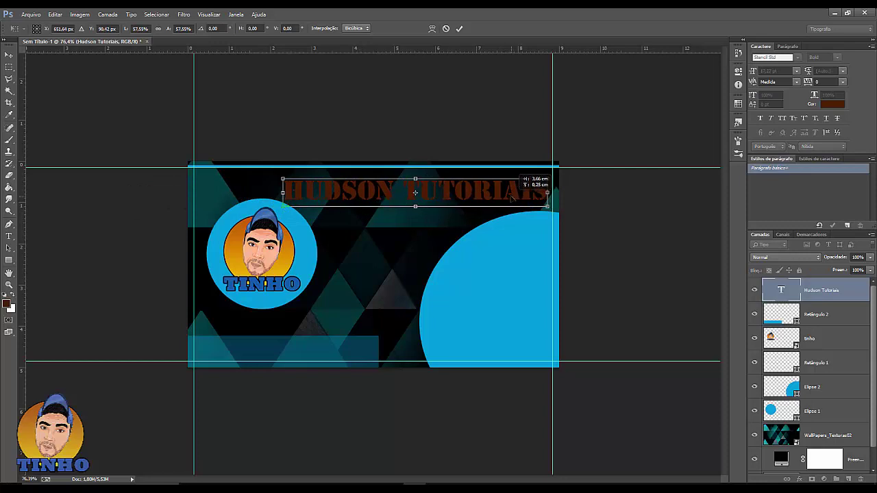
left_click_drag(514, 200, 510, 195)
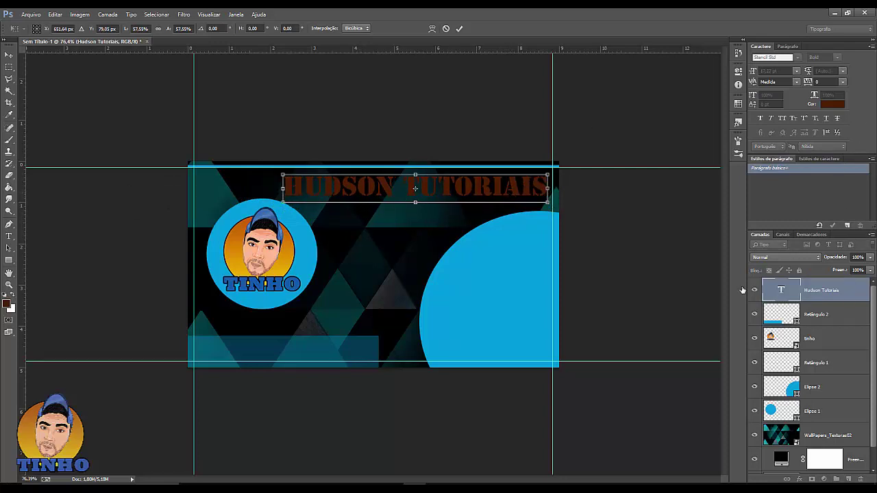
left_click(460, 28)
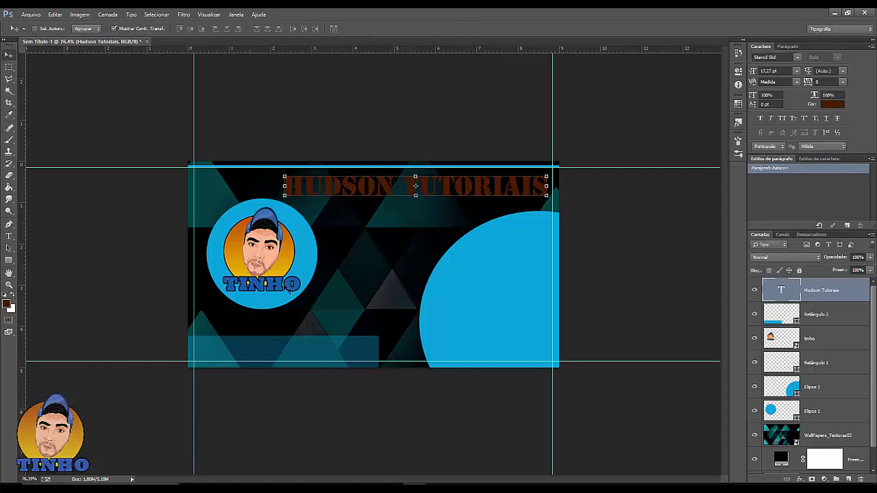
double_click(783, 291)
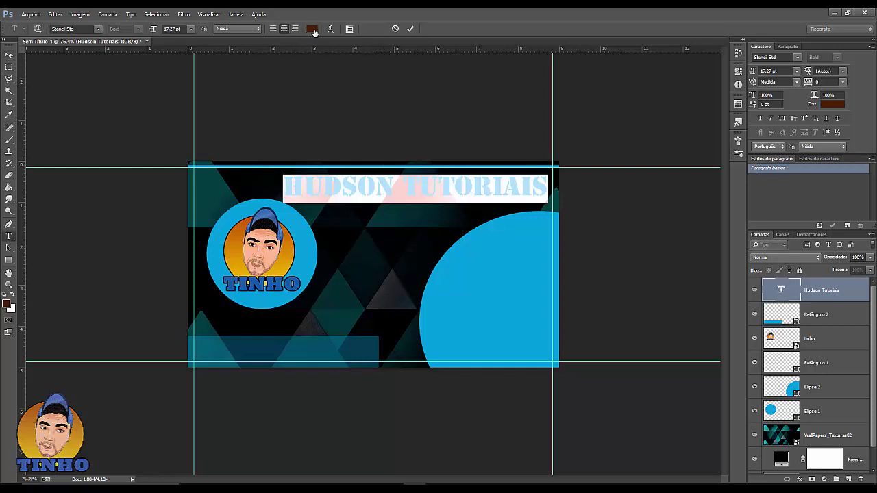
Recolour the title white (ffffff), nudge it slightly, and bring Notepad's texto.txt back up
left_click(313, 29)
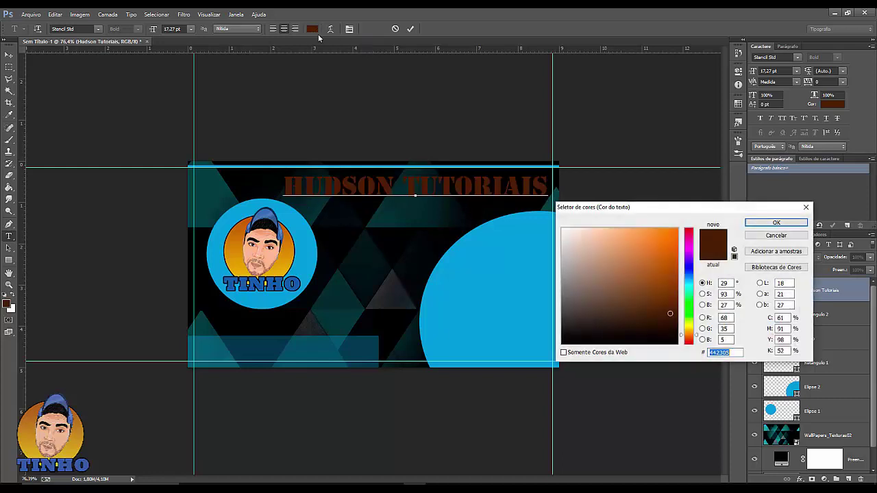
left_click(563, 228)
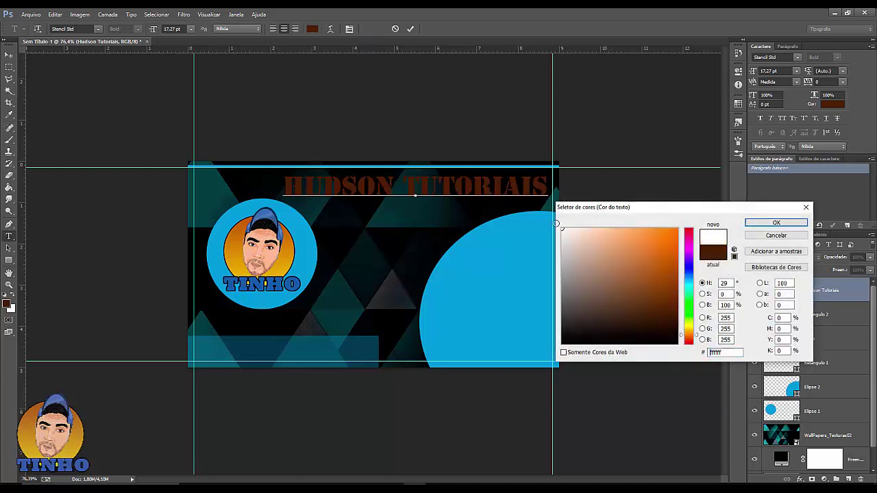
left_click(767, 226)
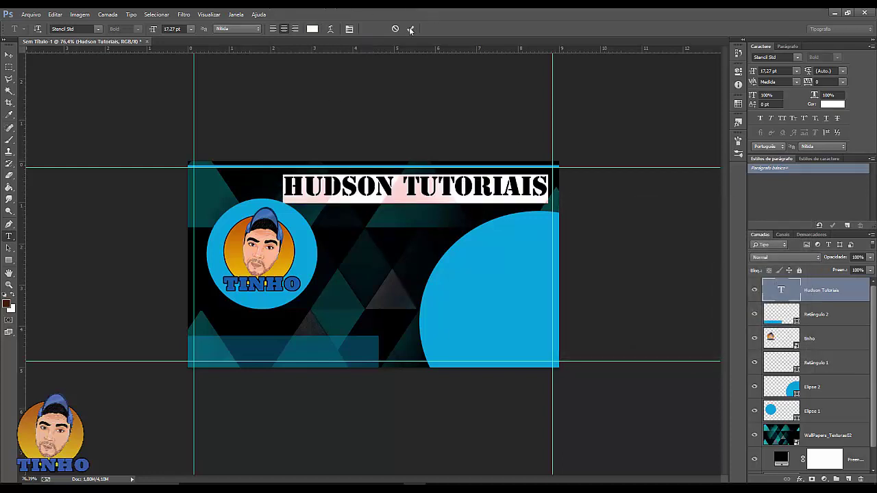
left_click(411, 28)
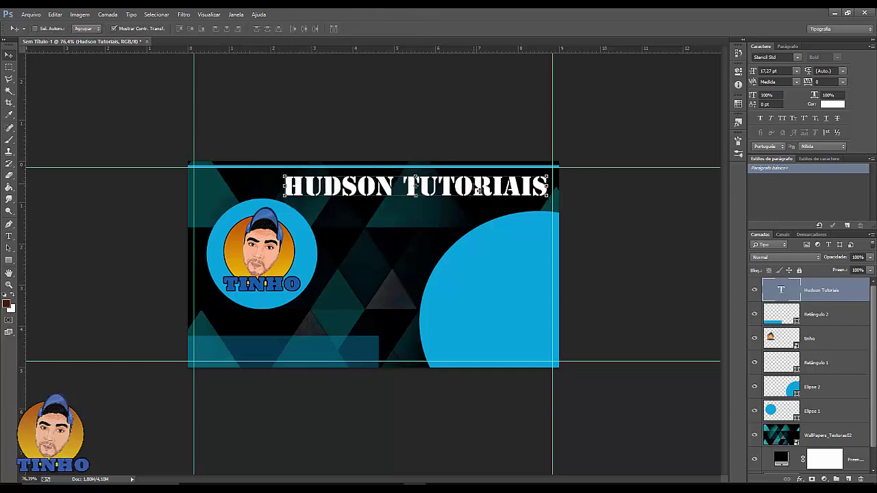
left_click_drag(473, 184, 471, 187)
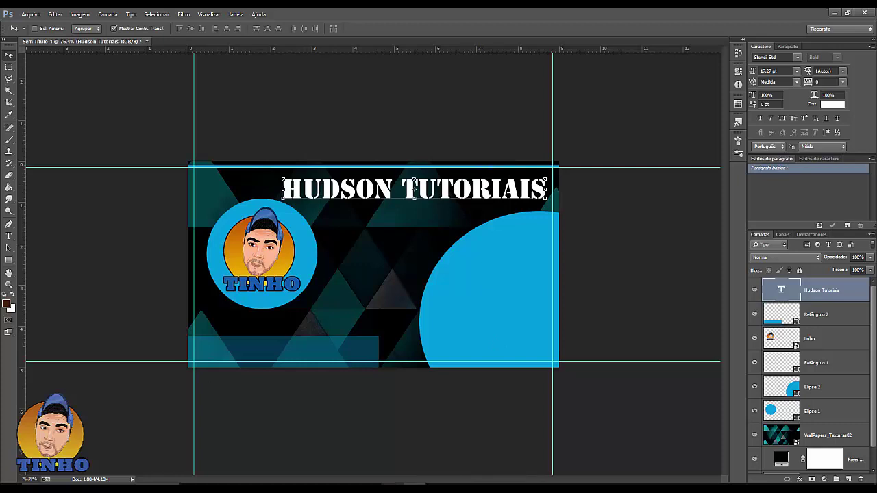
key("alt+Tab")
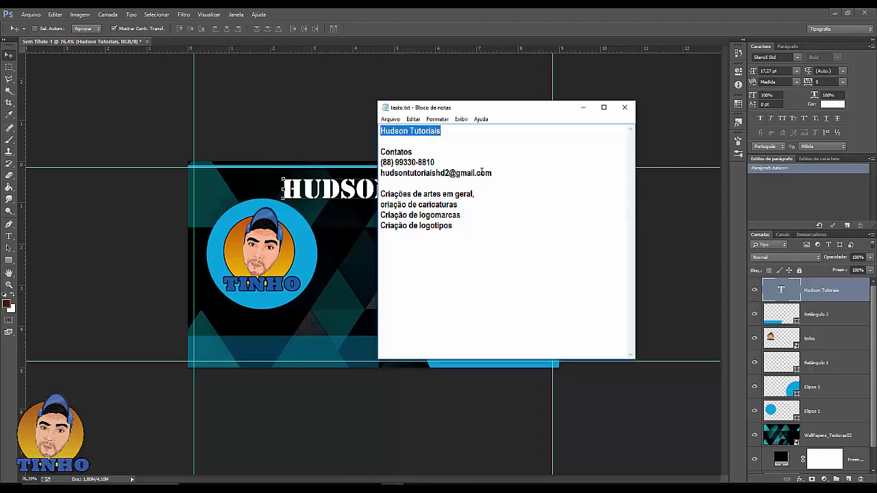
Copy the phone and e-mail lines from texto.txt, then minimize Notepad
left_click_drag(493, 173, 381, 161)
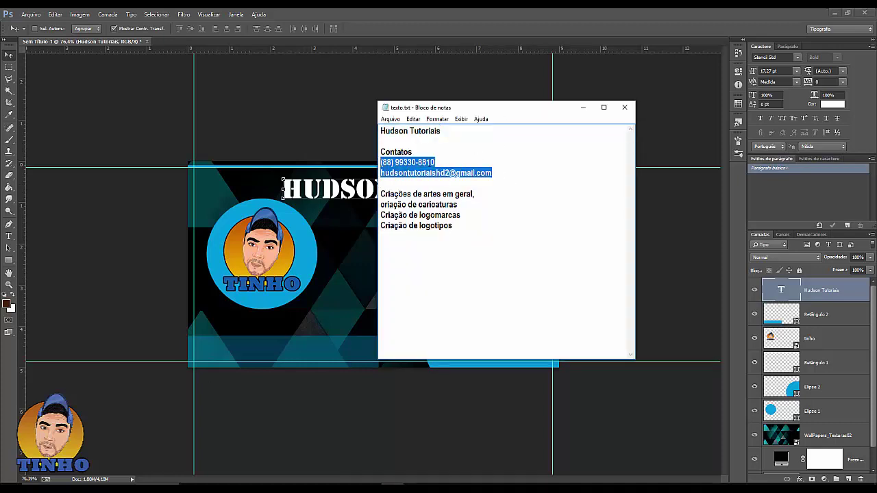
right_click(416, 165)
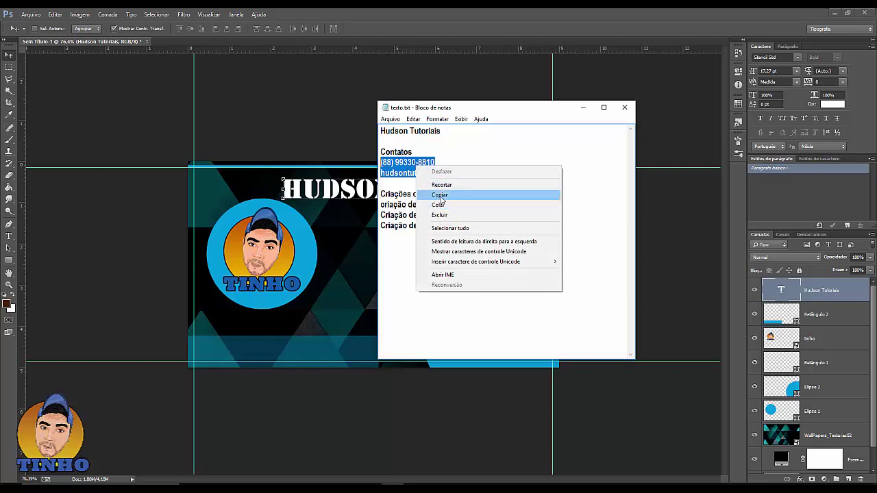
left_click(440, 195)
left_click(583, 107)
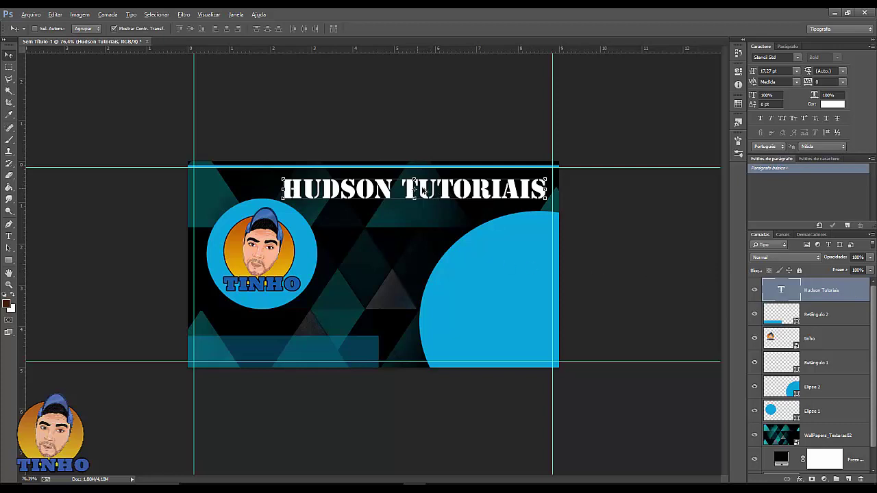
Duplicate the title, replace its text with the phone and e-mail lines, and shrink it to ~34.84% in the bottom bar
left_click_drag(422, 191, 427, 226)
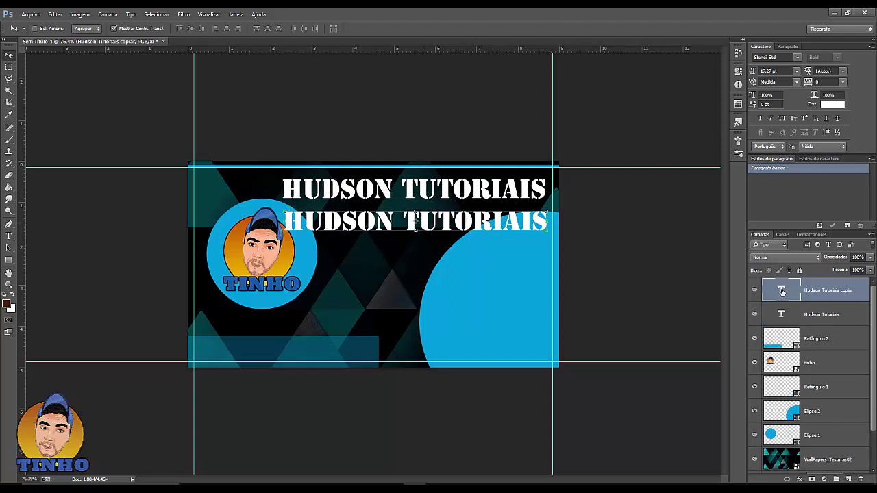
double_click(782, 291)
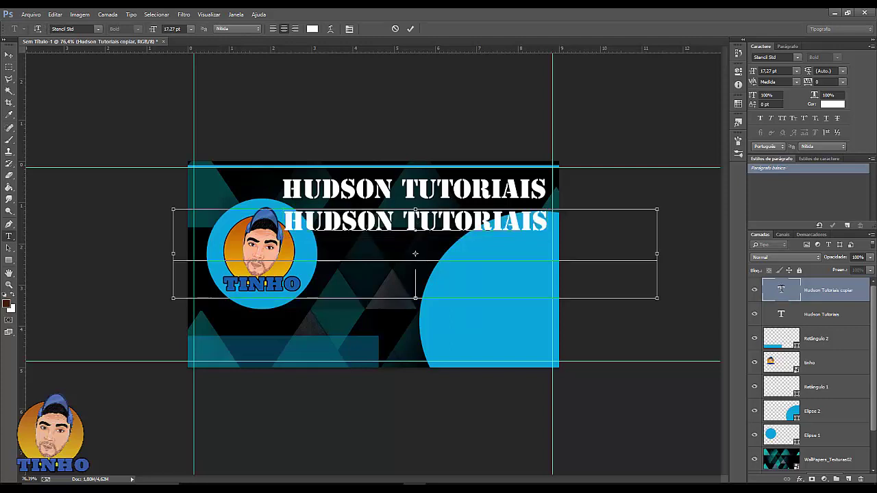
key("ctrl+v")
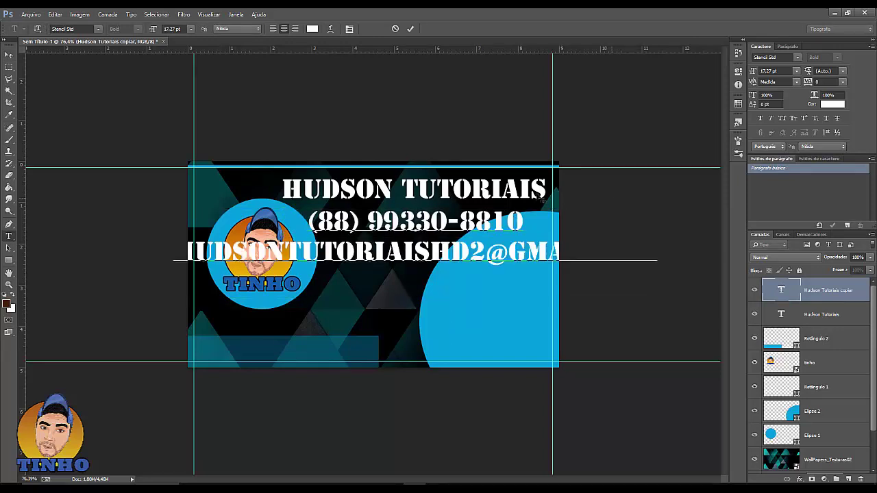
left_click(8, 56)
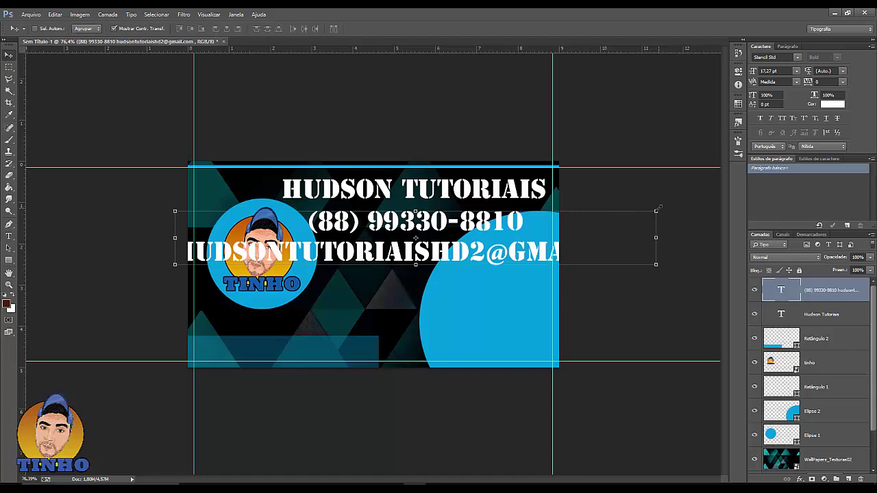
left_click_drag(658, 209, 349, 318)
left_click_drag(309, 284, 336, 363)
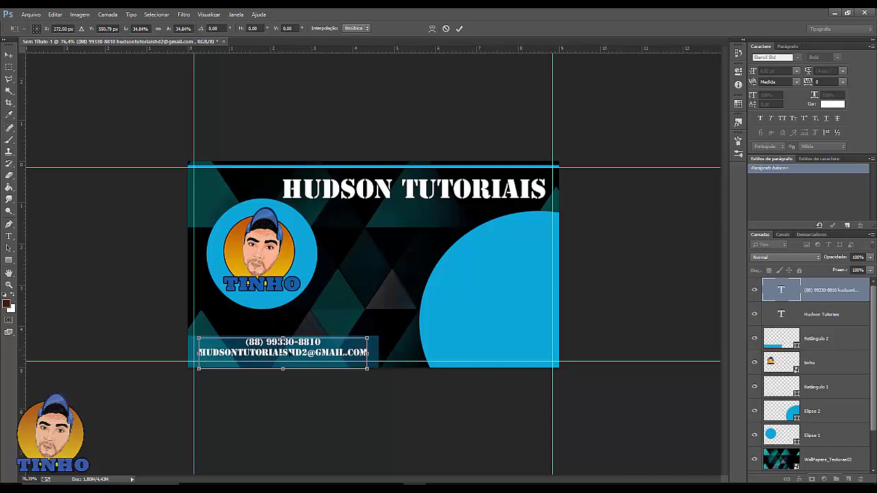
Zoom in to check the contact text, then commit it at 6.02 pt inside the bottom-left bar
key("ctrl+plus")
key("ctrl+plus")
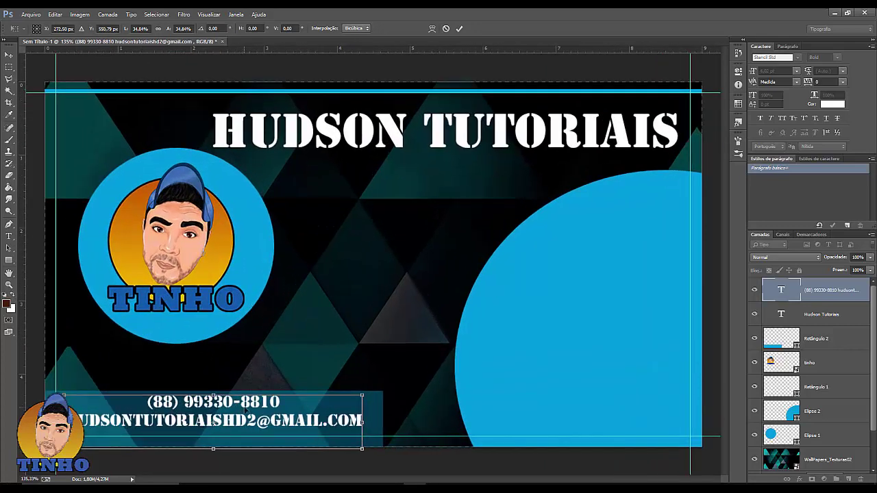
left_click_drag(248, 411, 250, 410)
key("ctrl+minus")
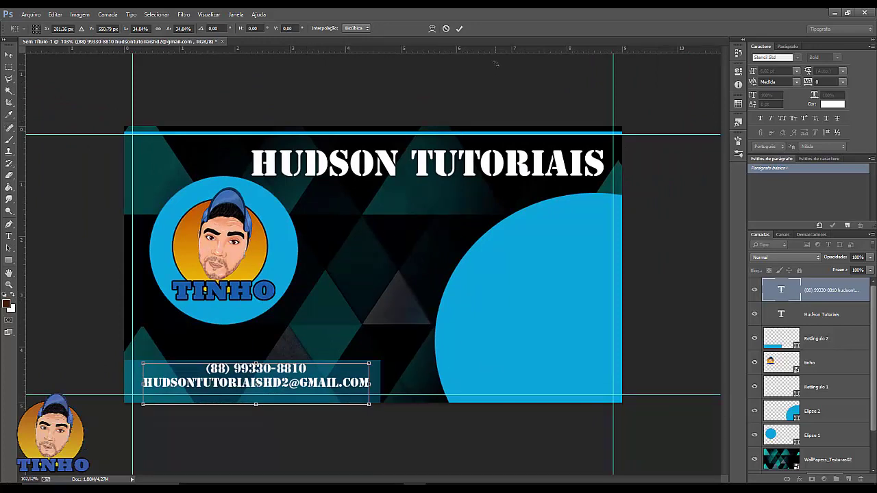
left_click(461, 29)
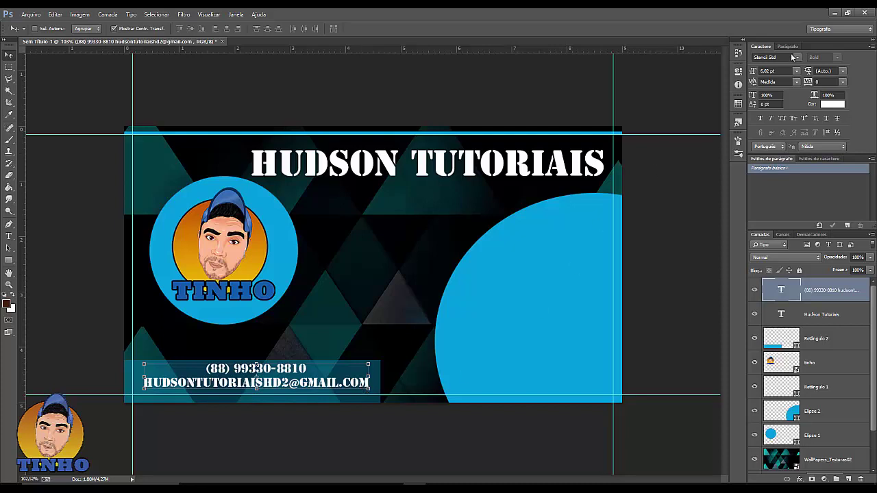
left_click(871, 29)
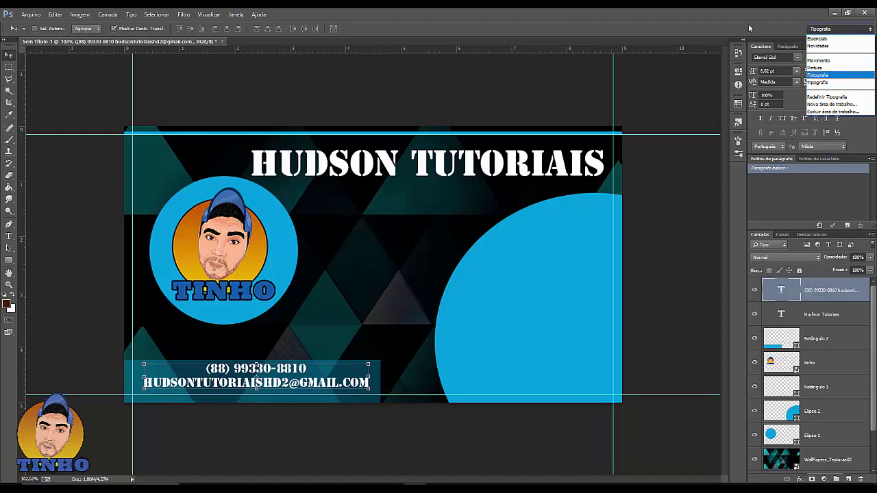
left_click(809, 81)
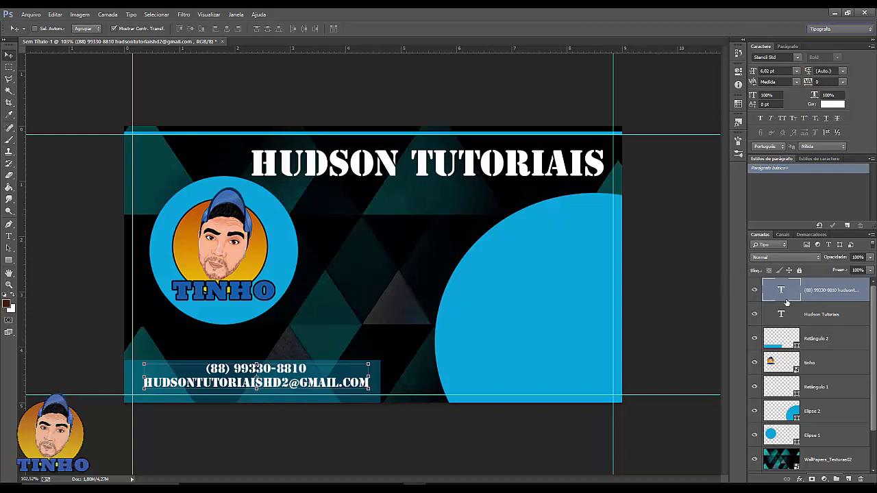
Switch the contact text to Source Sans Pro Bold with Small Caps and All Caps off, and commit
double_click(781, 291)
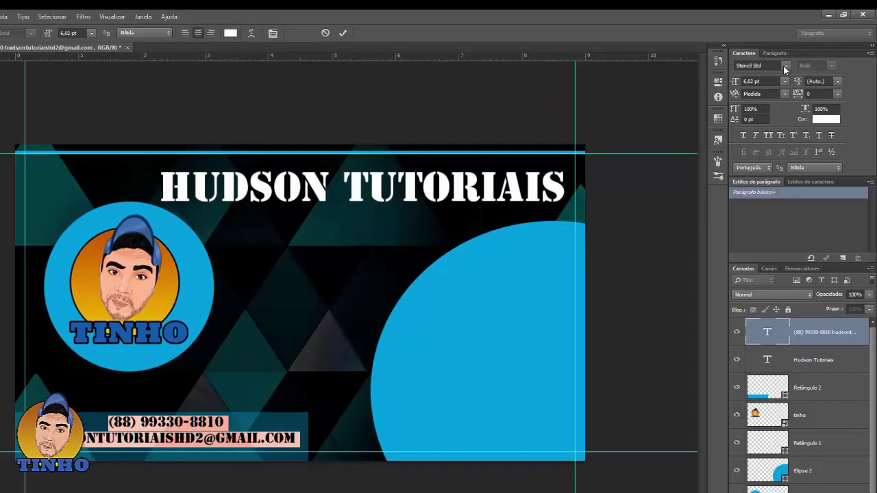
left_click(786, 66)
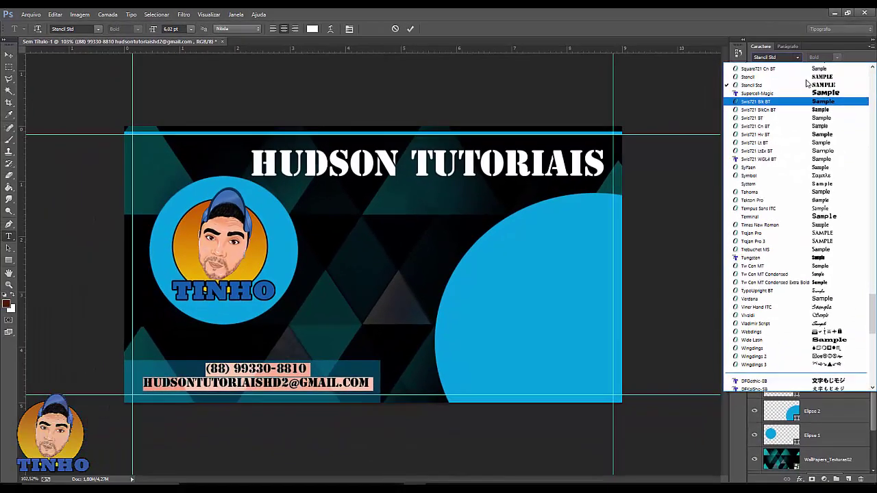
scroll(809, 91, "up", 3)
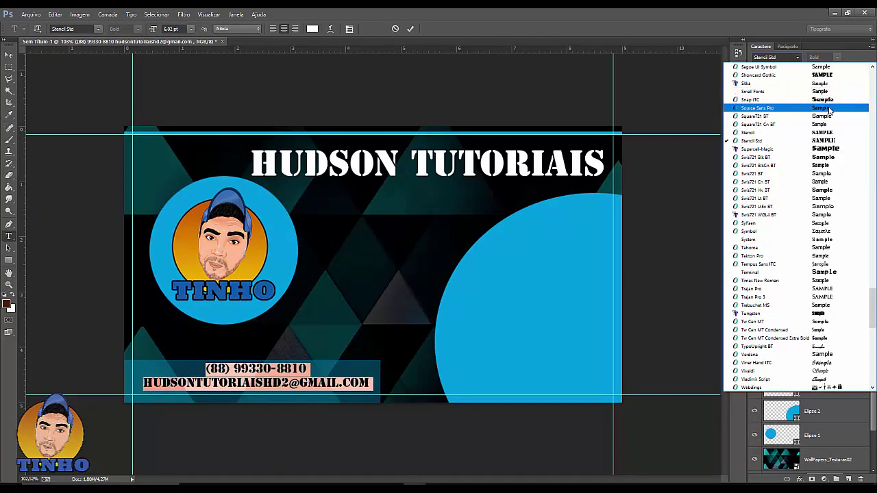
left_click(748, 109)
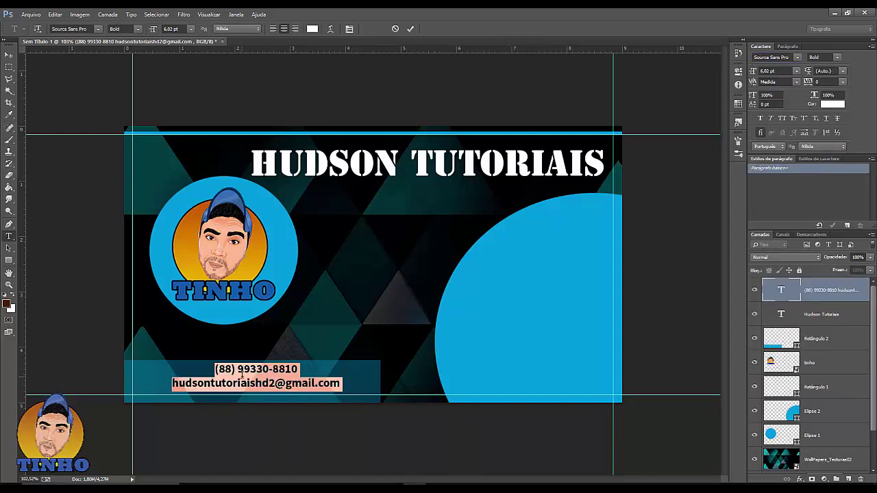
left_click(793, 119)
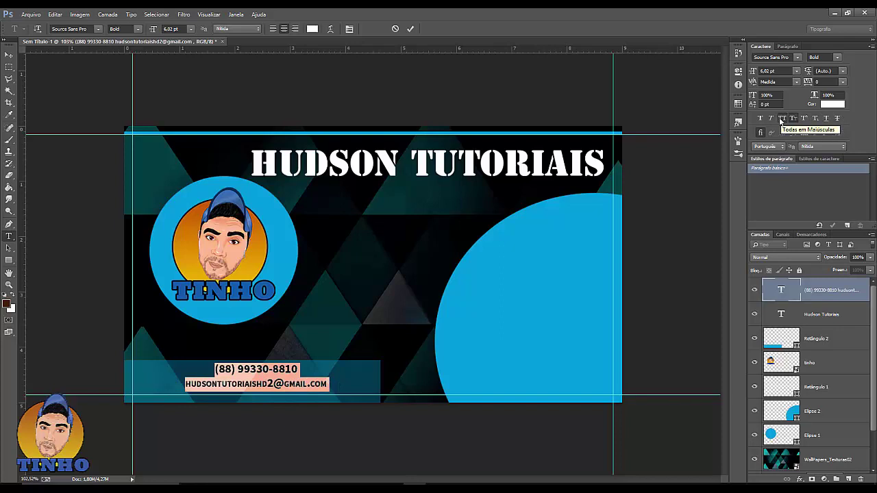
left_click(782, 117)
left_click(793, 120)
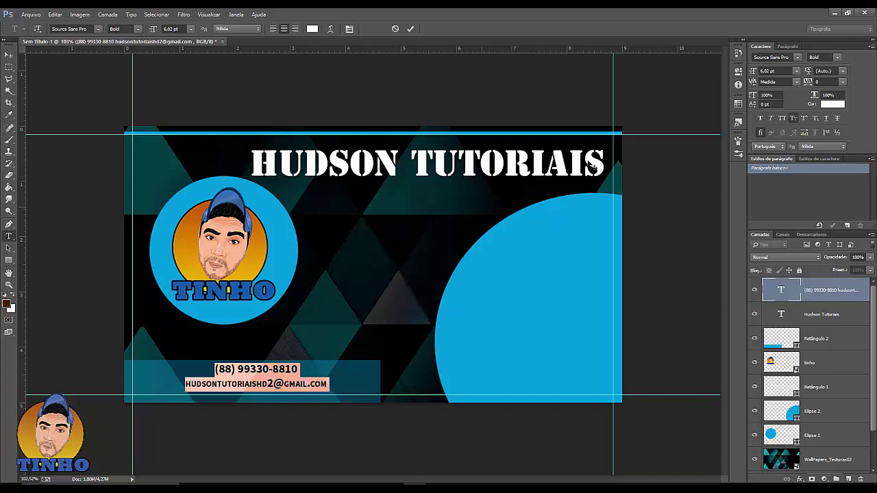
left_click(794, 119)
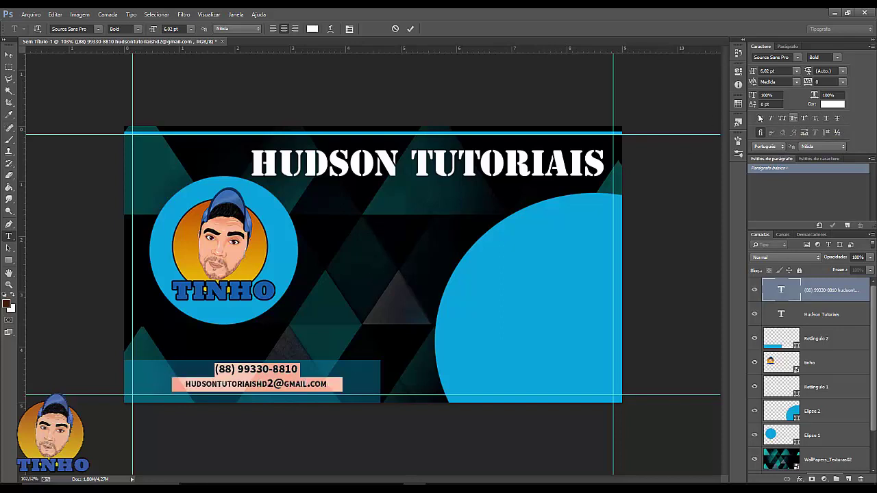
left_click(410, 29)
key("v")
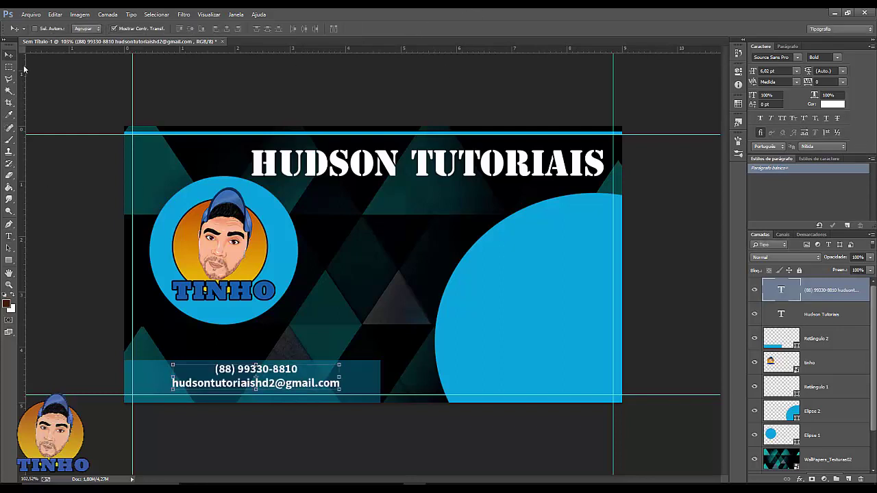
Left-align the phone and e-mail lines and move the contact block toward the bar's left end
mouse_move(295, 378)
left_mouse_down()
mouse_move(277, 381)
mouse_move(298, 373)
left_mouse_up()
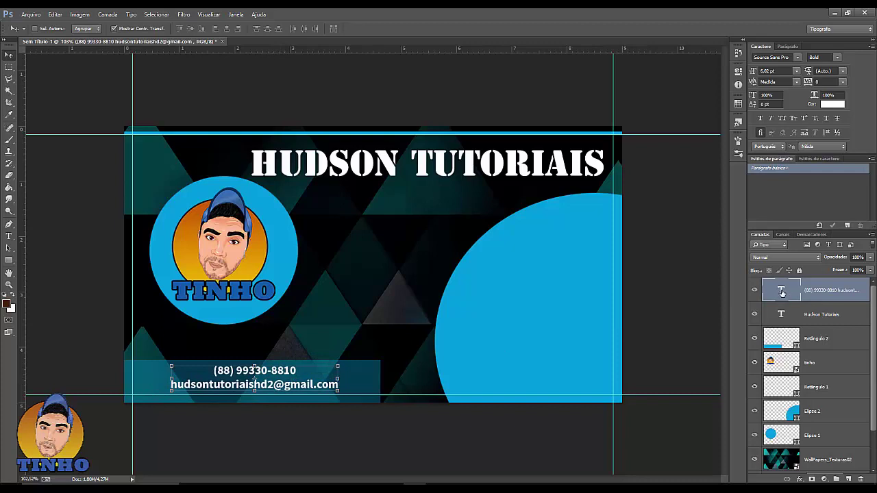
double_click(782, 291)
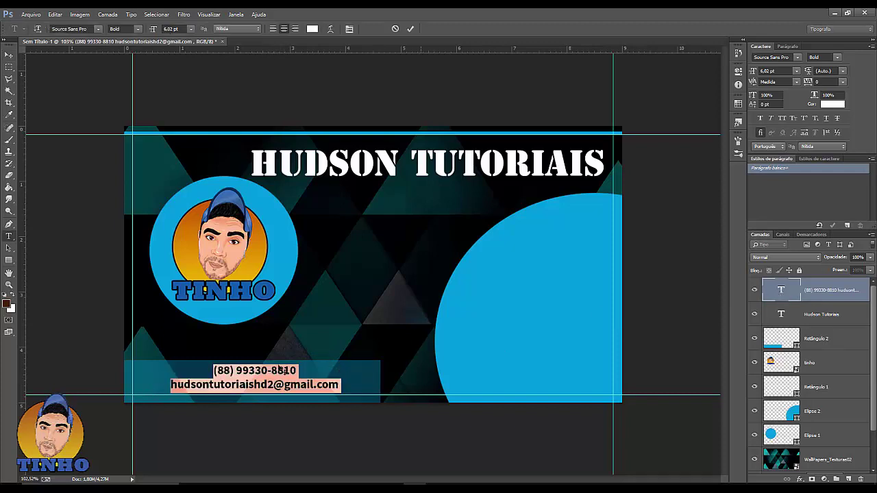
left_click(171, 385)
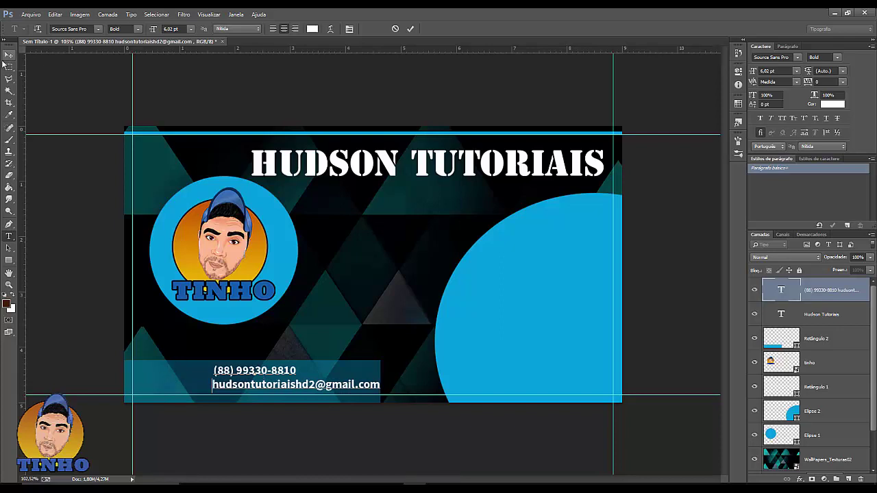
left_click(411, 29)
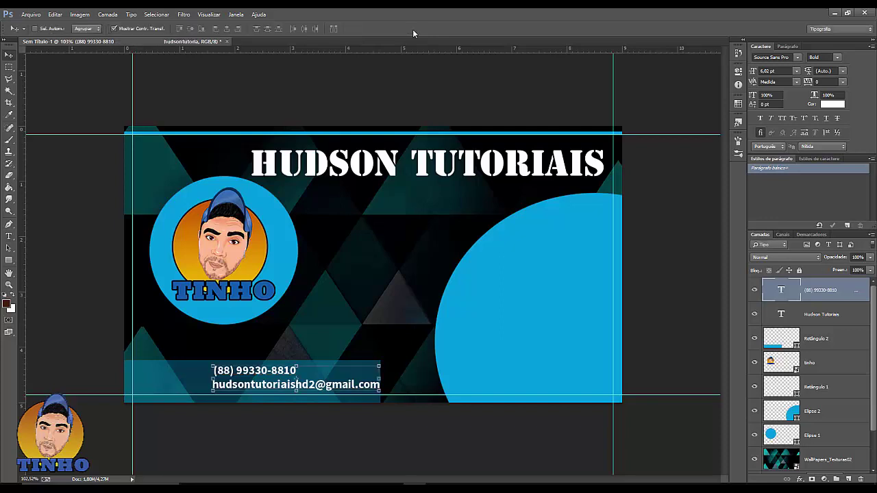
left_click_drag(267, 372, 226, 376)
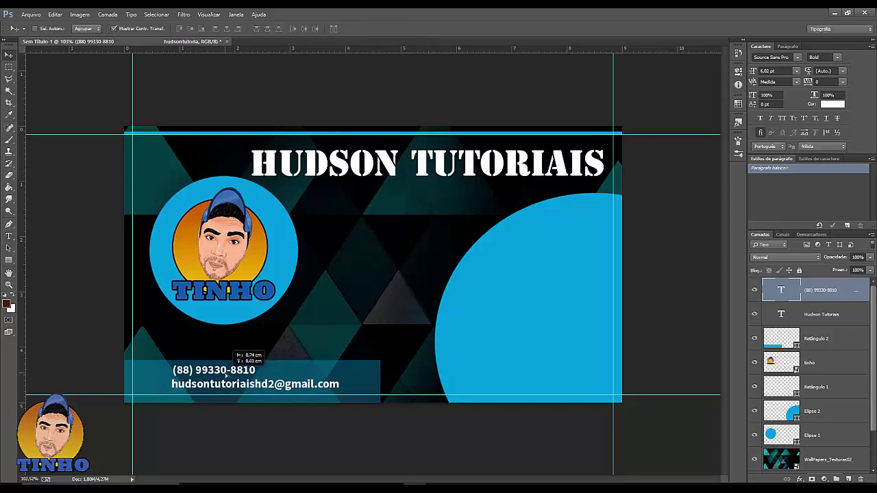
left_click_drag(226, 376, 226, 376)
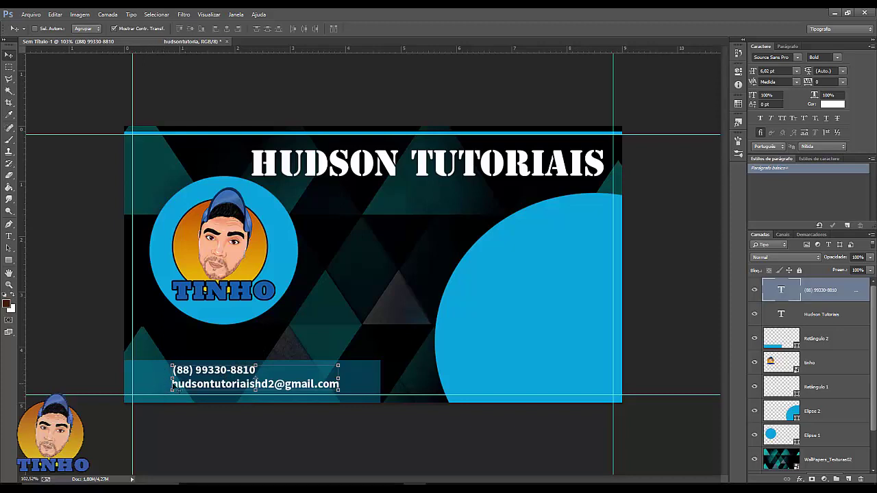
left_click(30, 15)
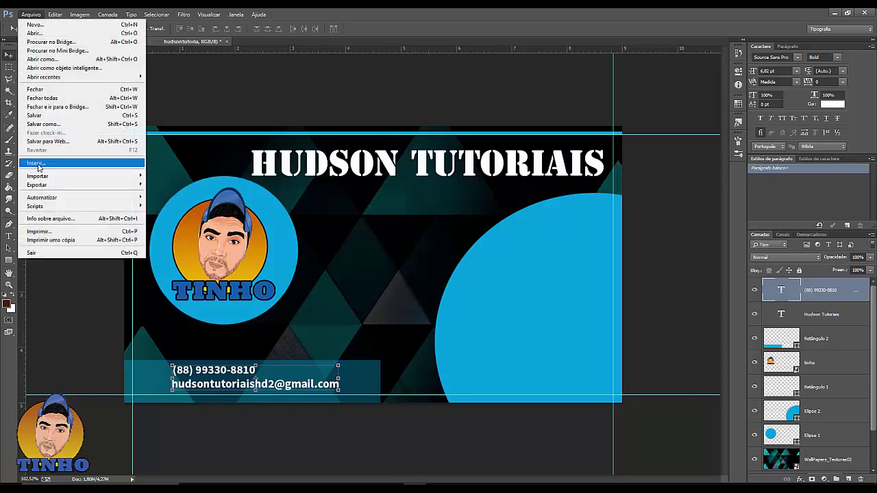
Place botao-simbolo-telefone_318-41893.jpg as a layer scaled to 17.67%, moved up and right
left_click(413, 231)
left_click(322, 158)
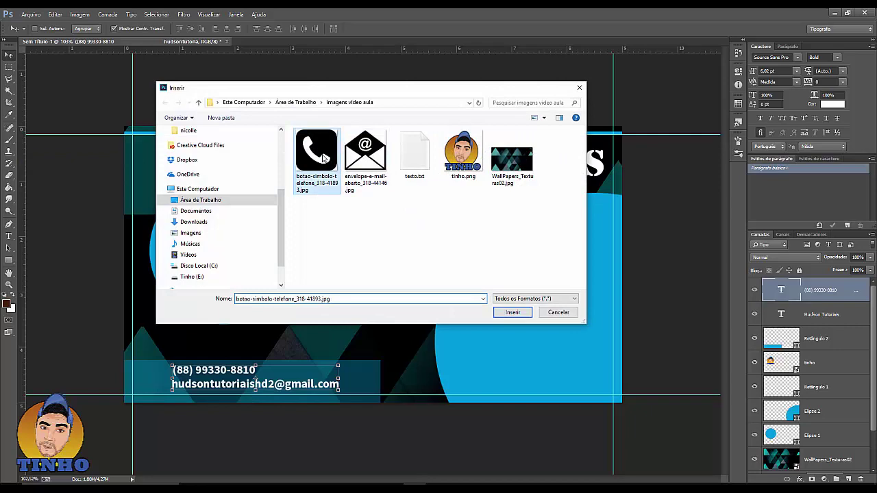
left_click(511, 311)
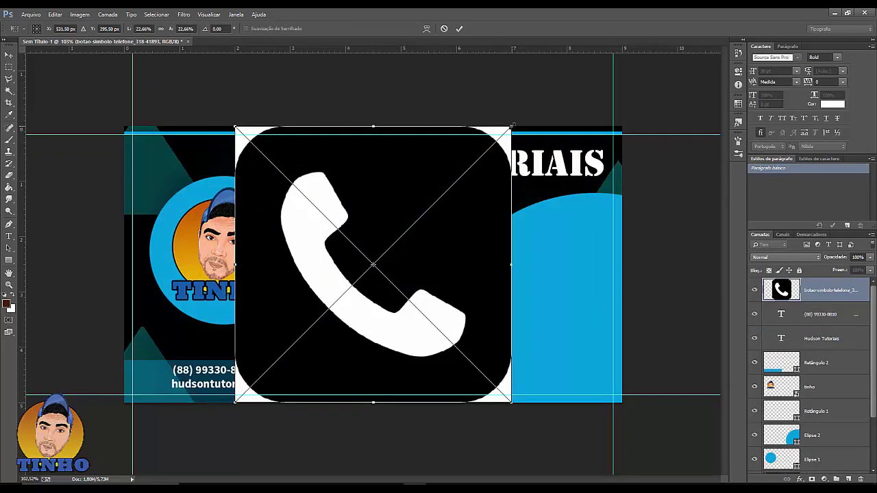
left_click_drag(512, 126, 451, 187)
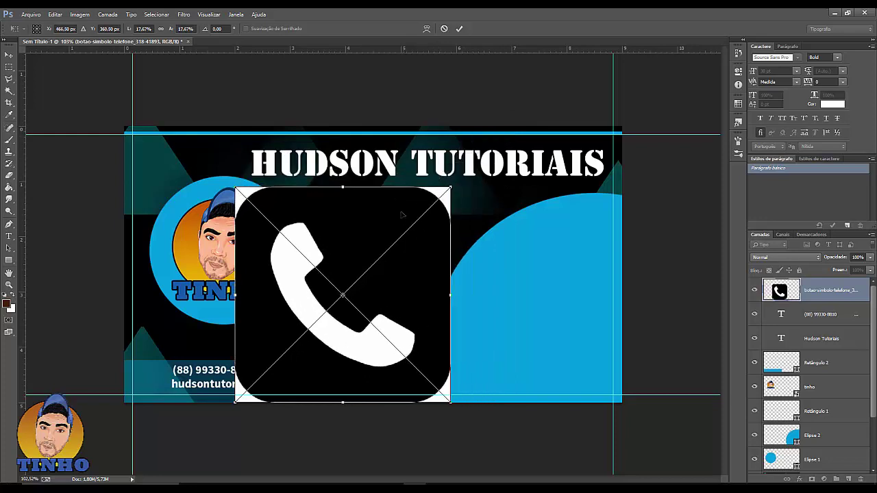
left_click_drag(402, 215, 420, 195)
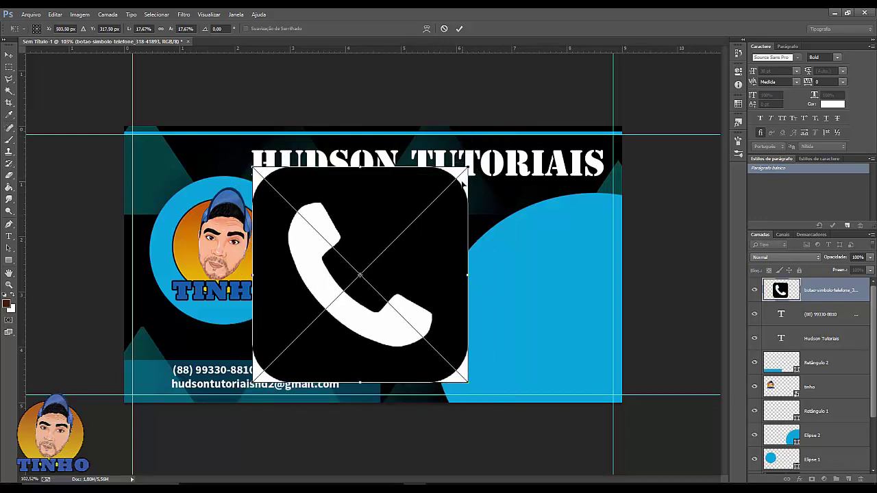
left_click(460, 28)
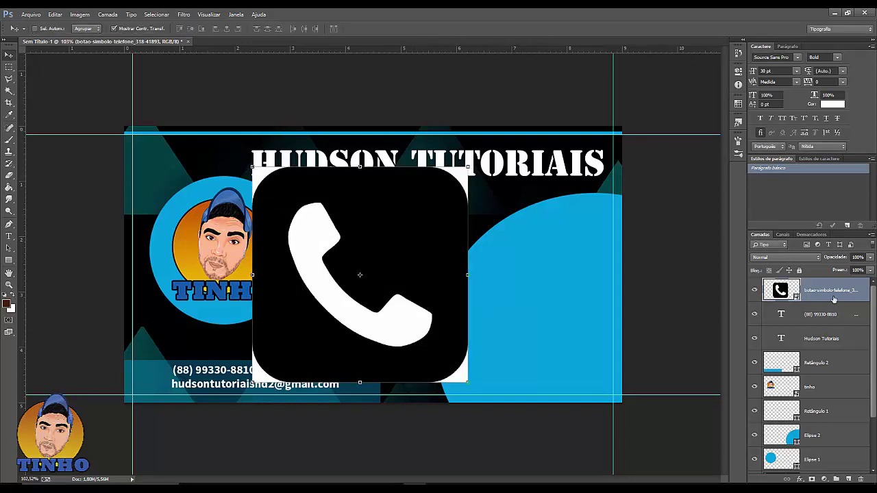
Set the phone icon layer to Multiplicação blending and shrink it to a tiny size
left_click(817, 258)
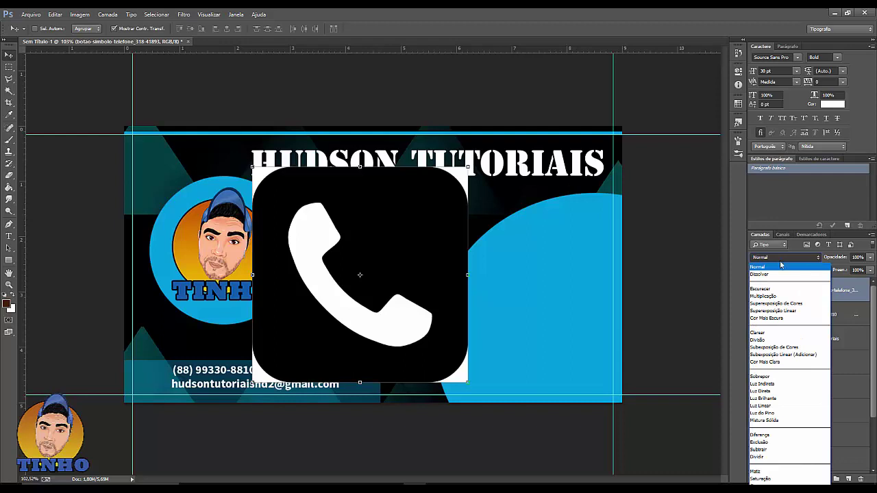
left_click(779, 296)
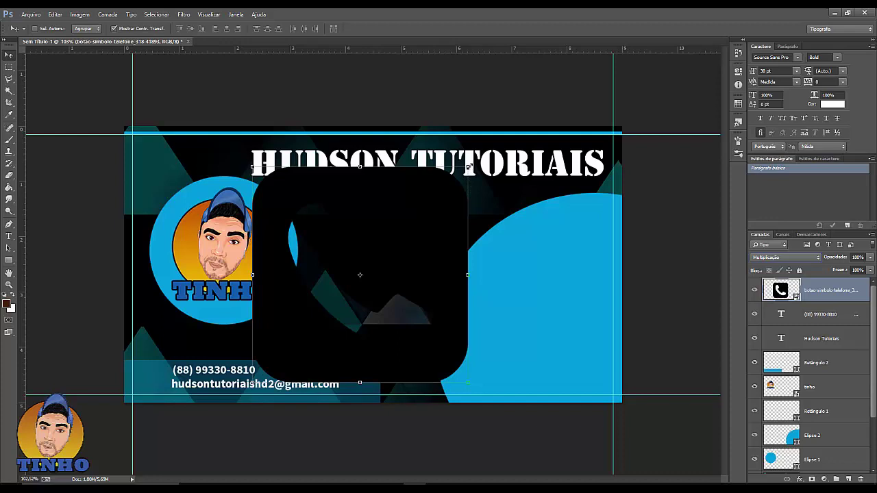
left_click_drag(468, 167, 255, 362)
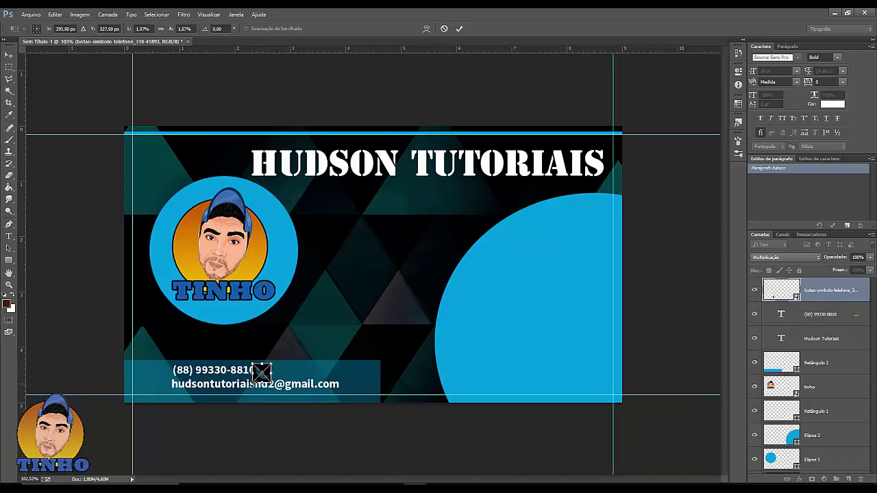
Move the phone icon in front of the phone number, shrink it slightly more, and commit
key("ctrl+plus")
scroll(398, 447, "up", 1)
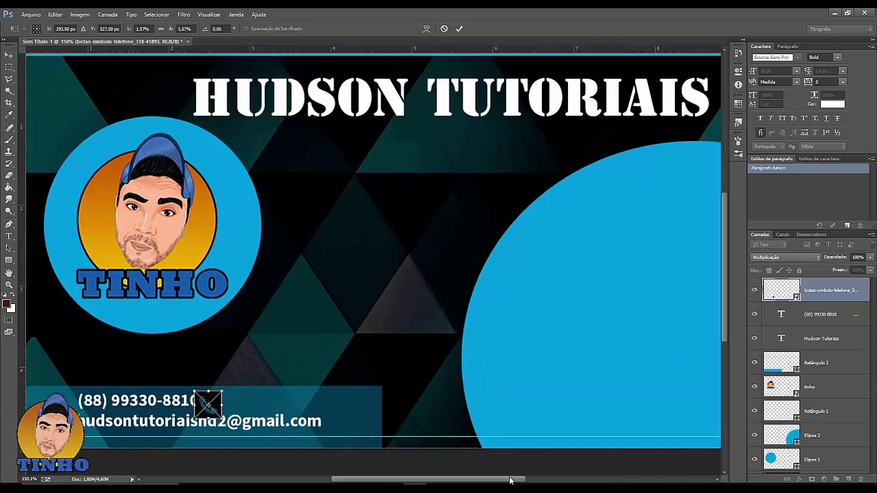
left_click_drag(510, 481, 457, 480)
left_click_drag(389, 405, 237, 400)
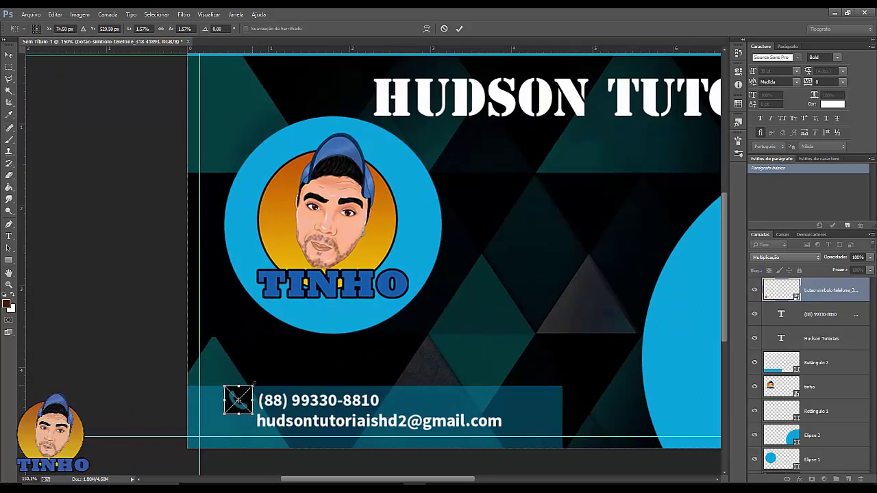
left_click_drag(253, 386, 244, 403)
scroll(237, 403, "up", 1)
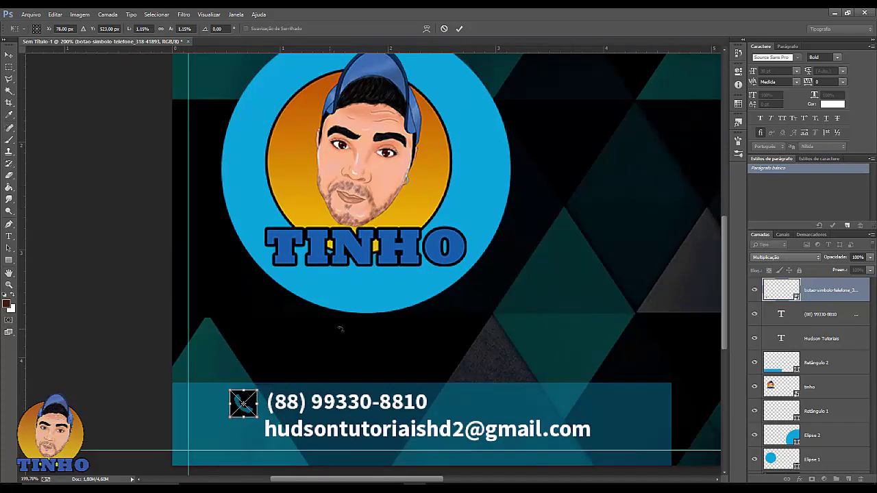
scroll(362, 326, "down", 2)
scroll(371, 320, "down", 1)
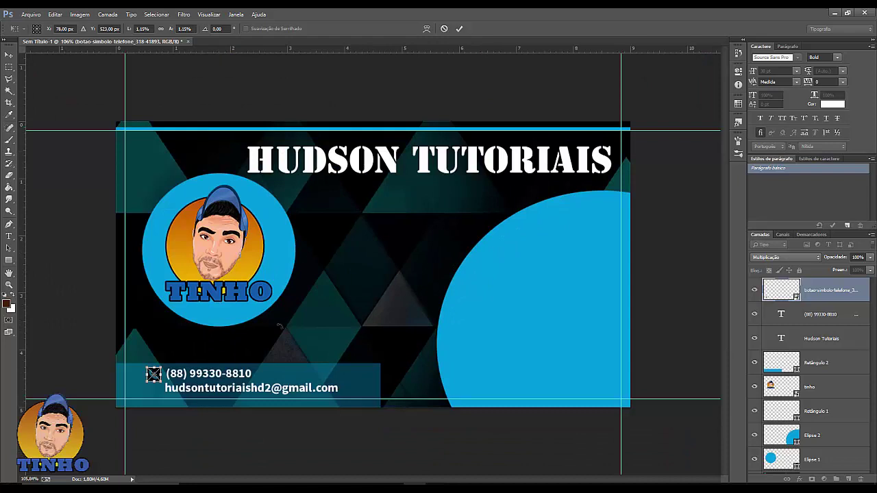
key("Return")
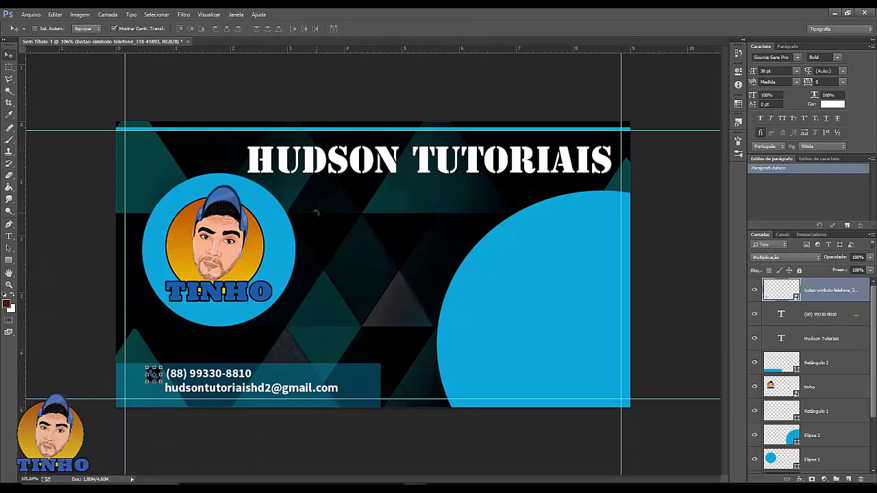
Reselect the phone icon's layer after checking the phone and e-mail text layer
scroll(429, 437, "up", 1)
scroll(459, 466, "up", 1)
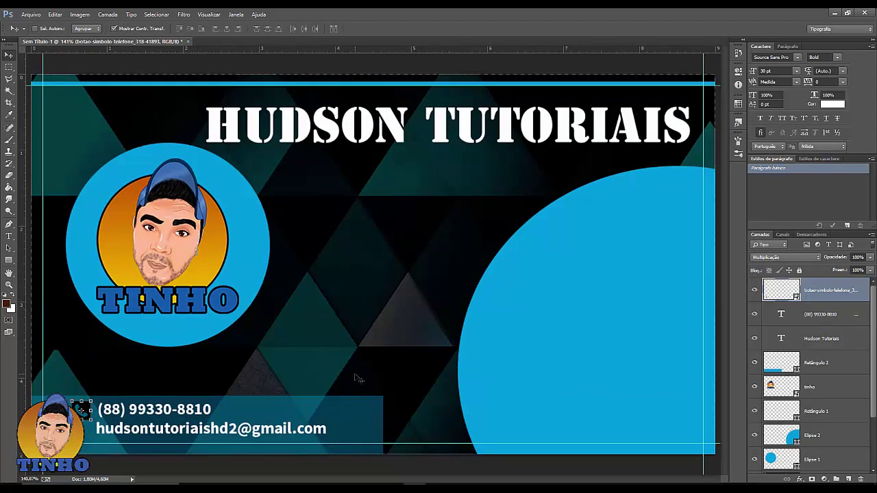
left_click(831, 319)
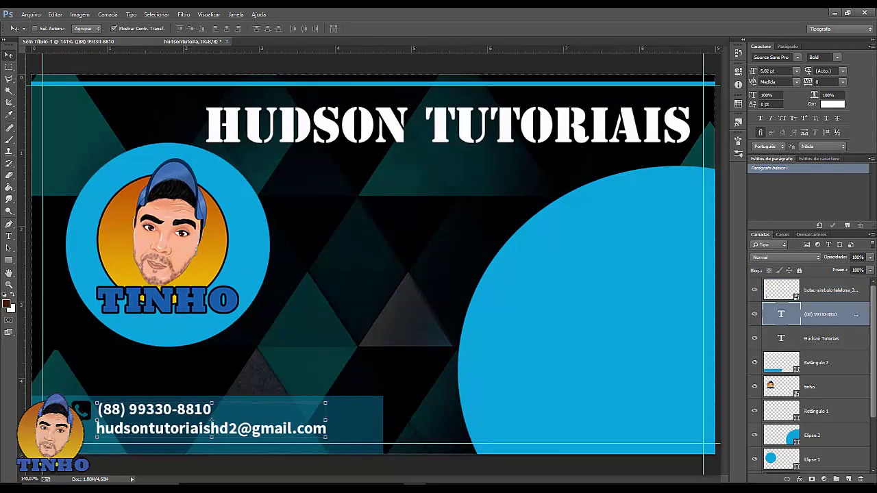
left_click(815, 290)
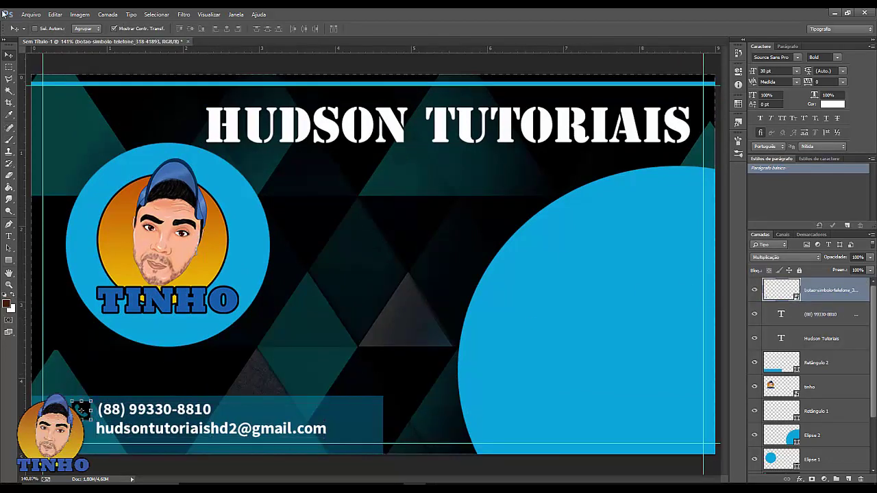
left_click(30, 14)
Place envelope-e-mail-aberto_318-44146.jpg into the card as a new layer and commit it
left_click(41, 163)
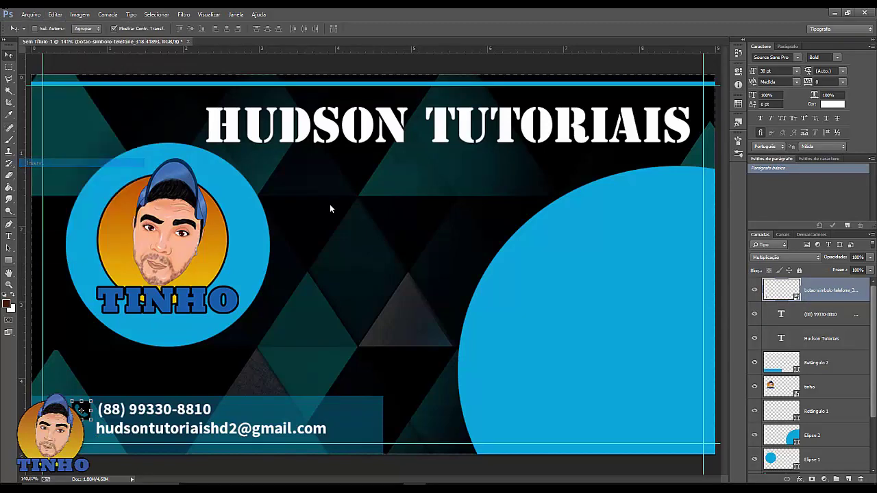
left_click(377, 159)
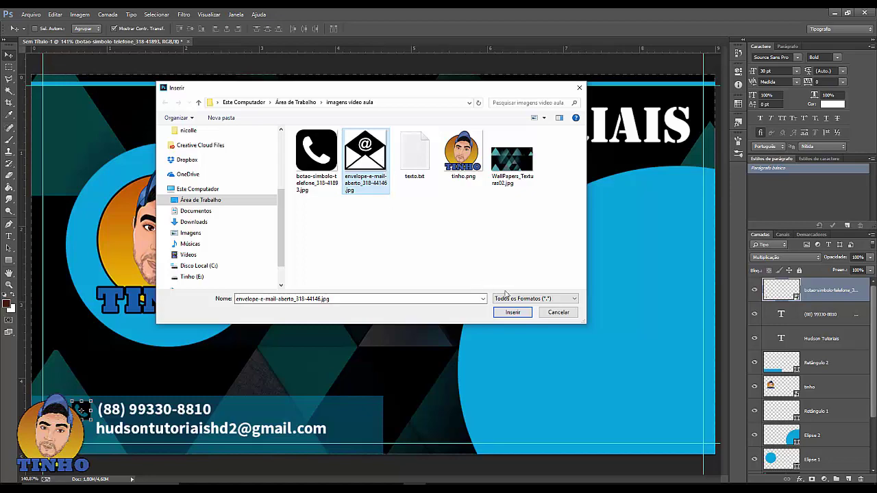
left_click(513, 313)
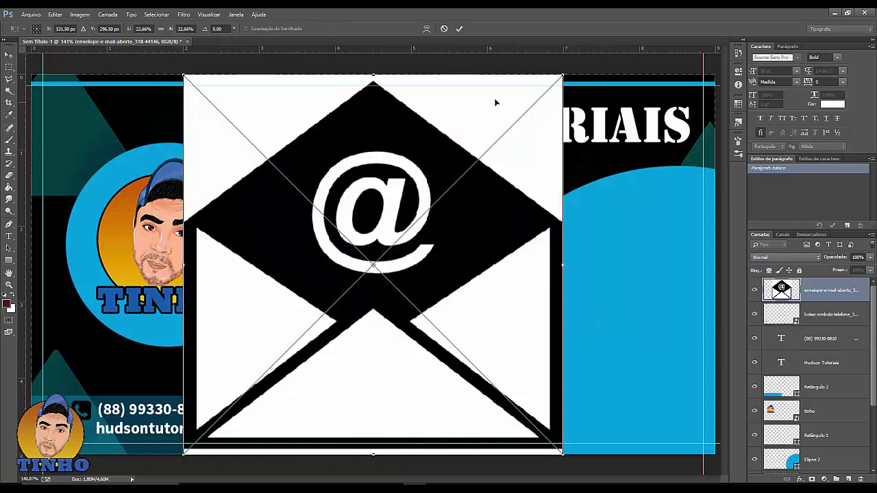
left_click(461, 29)
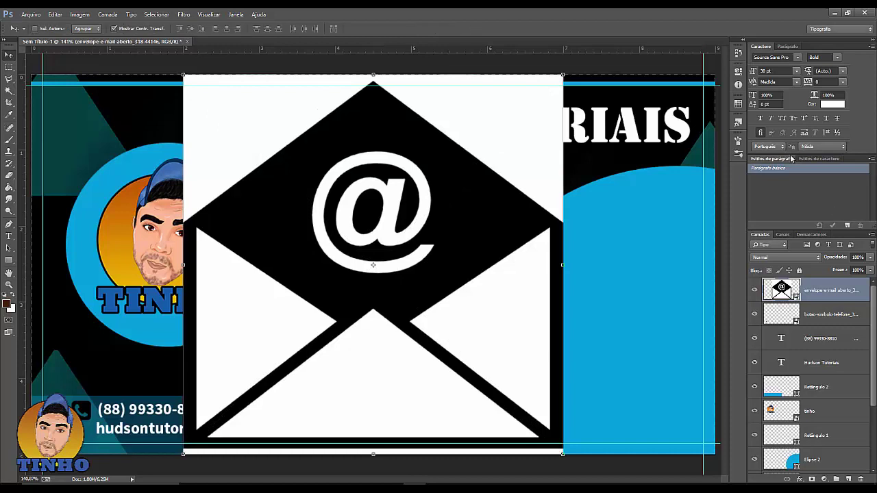
left_click(815, 258)
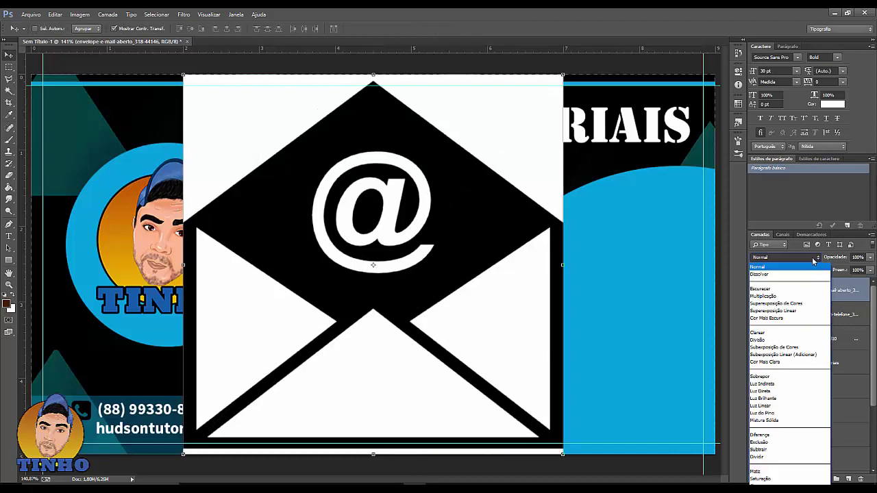
Set the envelope layer to Multiplicação and shrink it to a small bottom-left icon
left_click(781, 297)
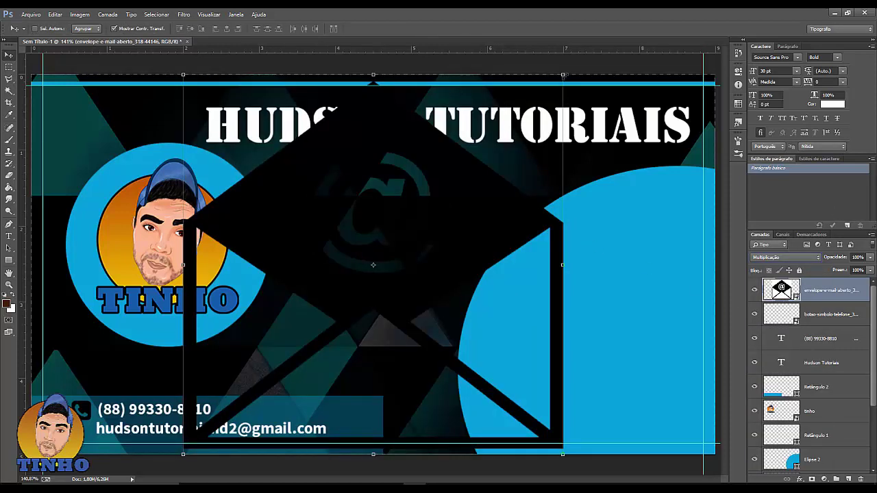
mouse_move(563, 74)
left_mouse_down()
mouse_move(208, 427)
mouse_move(88, 438)
left_mouse_up()
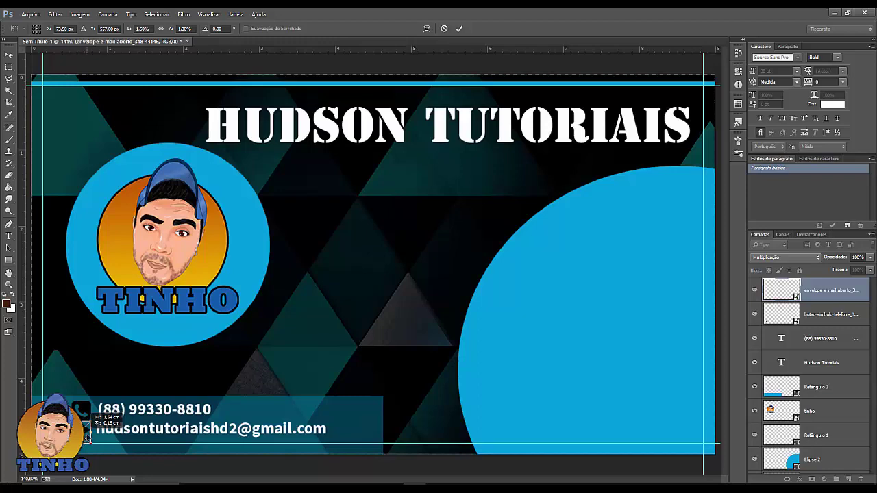
scroll(87, 438, "up", 2)
scroll(88, 439, "up", 2)
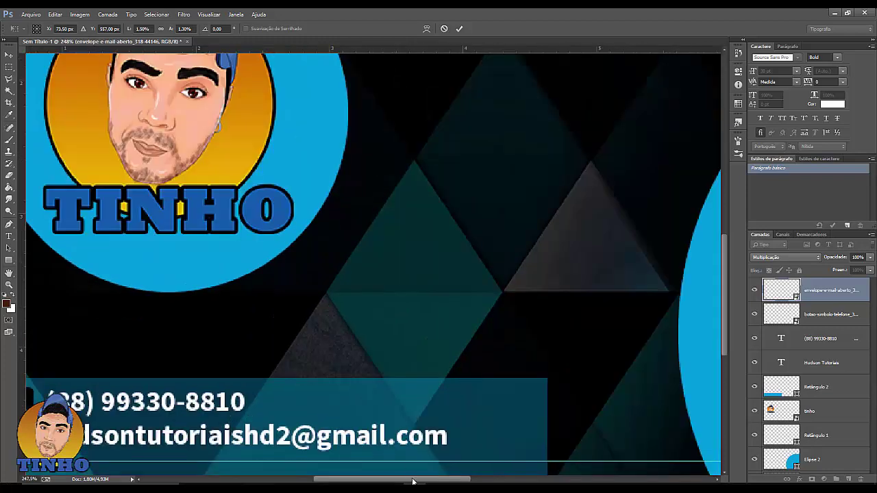
Fine-tune the envelope icon beside the e-mail, lined up under the phone icon, and commit
left_click_drag(413, 482, 337, 481)
scroll(383, 442, "up", 1)
scroll(384, 442, "up", 1)
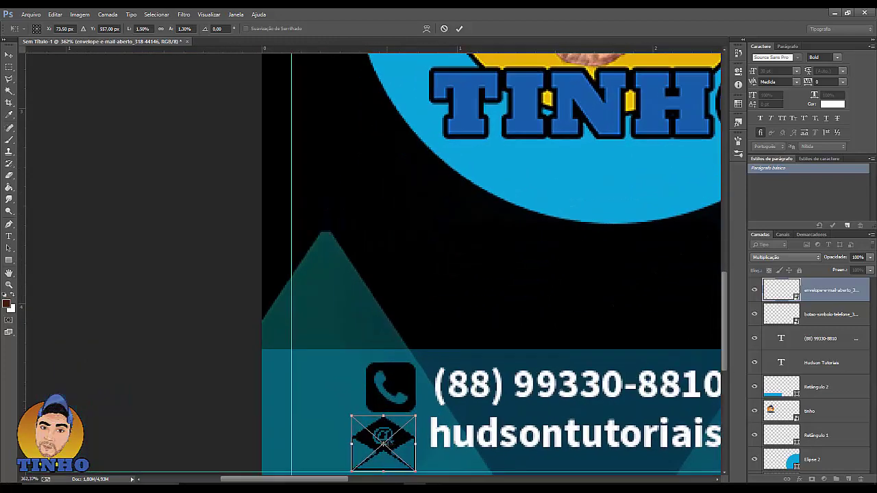
left_click_drag(384, 442, 392, 443)
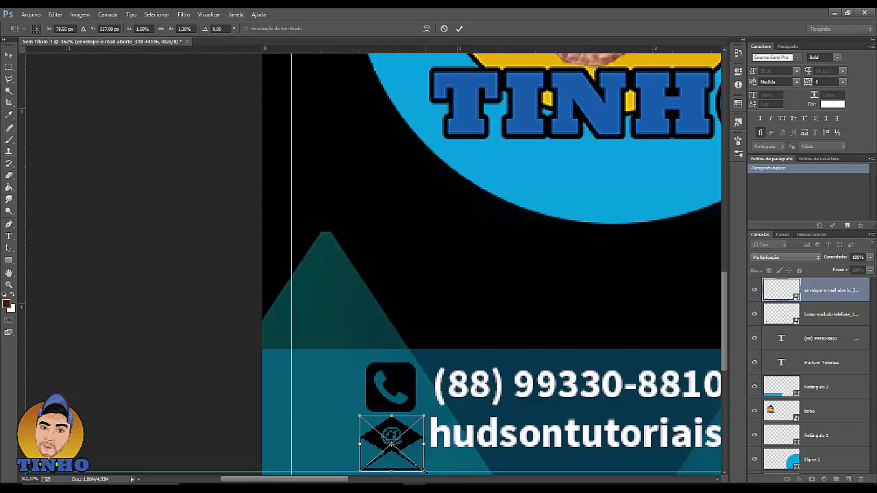
left_click_drag(425, 472, 410, 457)
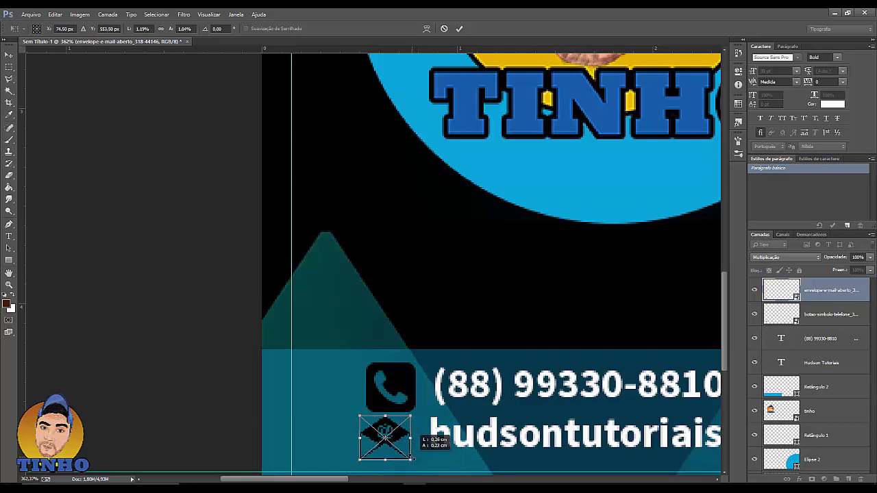
left_click_drag(397, 444, 405, 447)
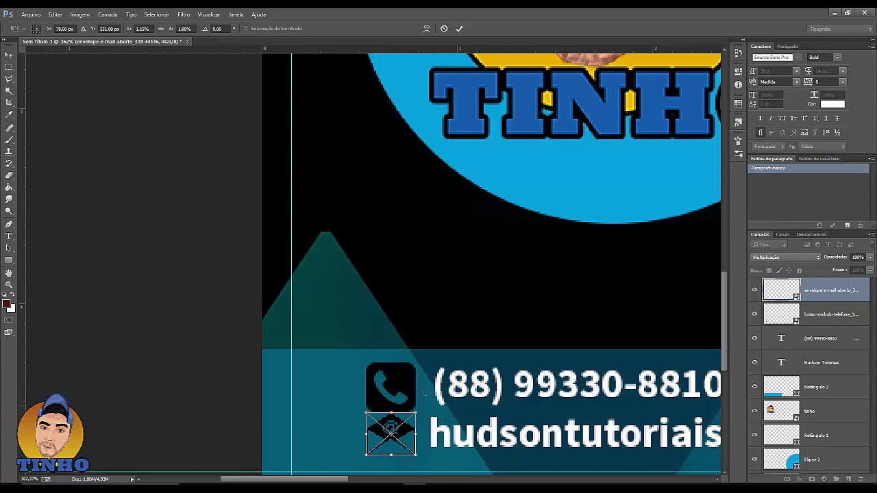
scroll(406, 445, "down", 3)
scroll(411, 404, "down", 2)
scroll(417, 366, "down", 3)
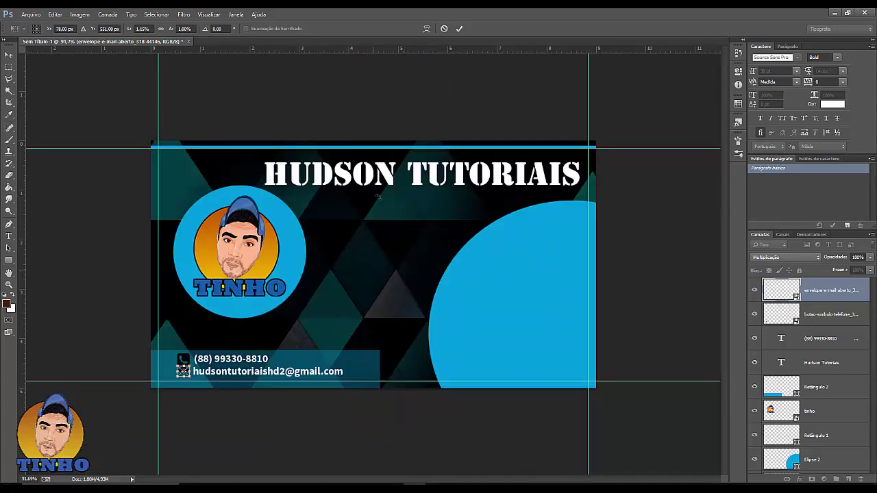
left_click(460, 28)
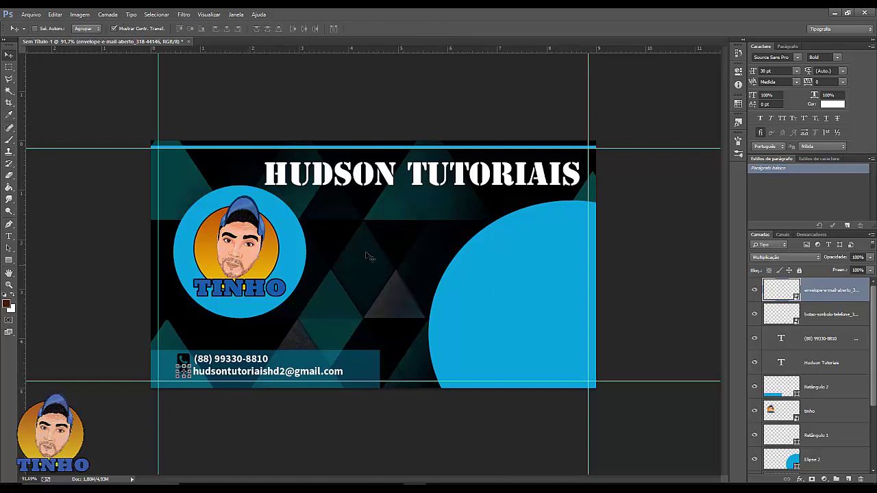
scroll(371, 257, "up", 1)
scroll(404, 263, "down", 1)
Copy the four service lines from the Notepad notes file, then minimize it
left_click(392, 484)
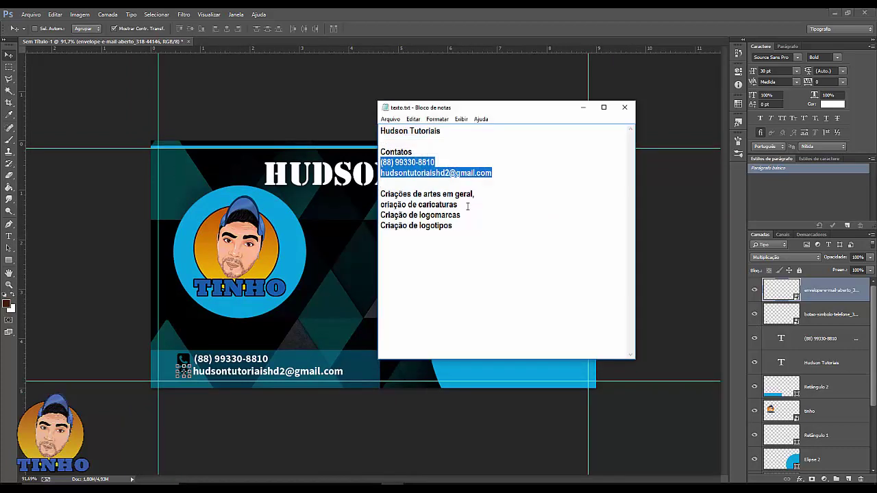
left_click_drag(454, 226, 393, 199)
right_click(414, 204)
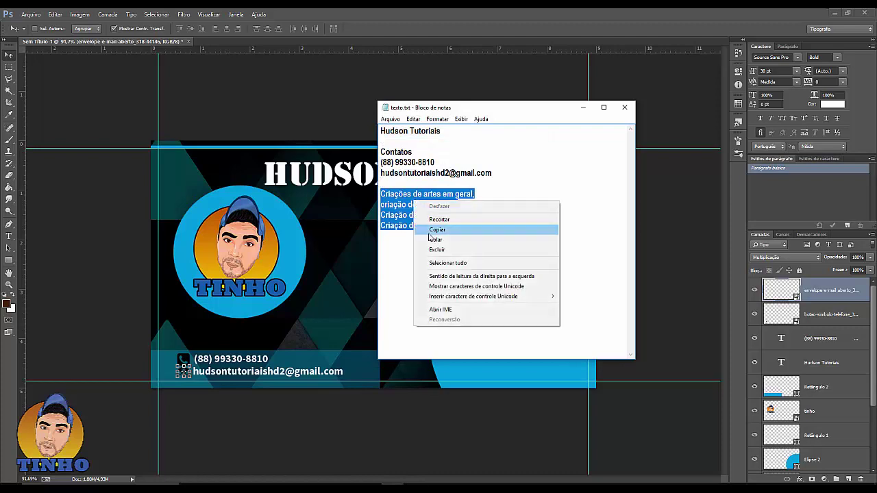
left_click(431, 229)
left_click(582, 108)
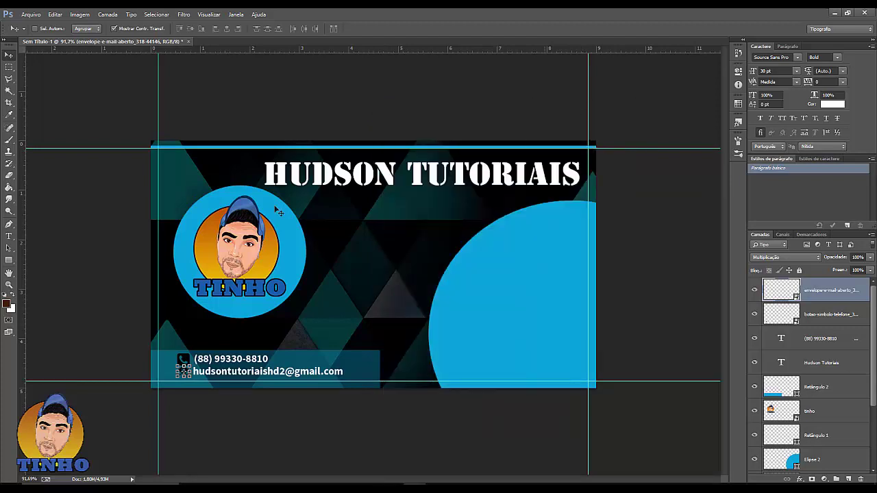
Paste the service lines into a new text layer on the card and commit it
left_click(9, 235)
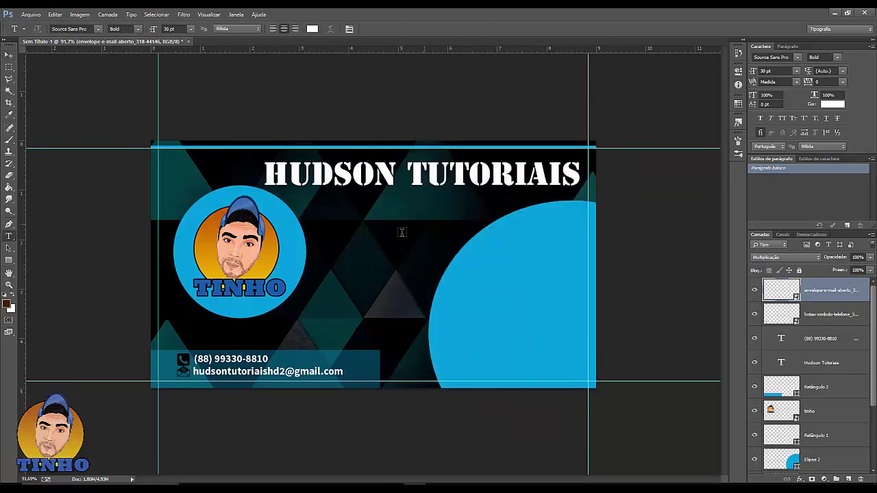
left_click(403, 258)
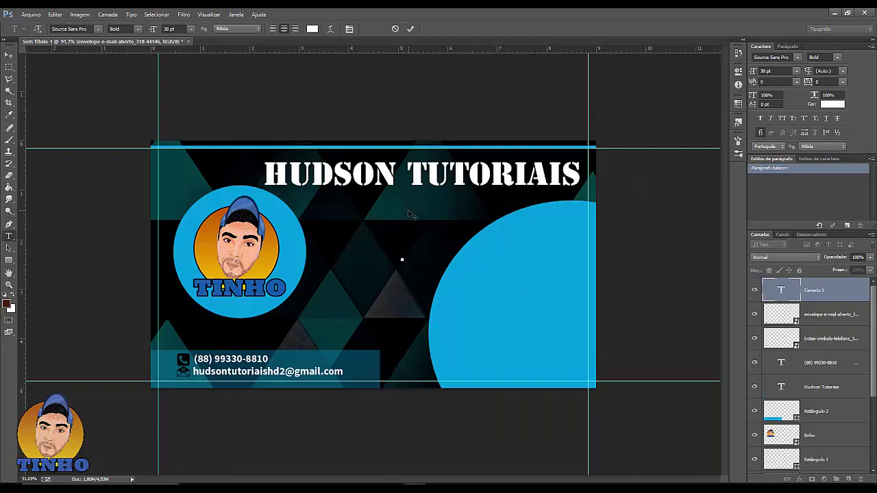
key("ctrl+v")
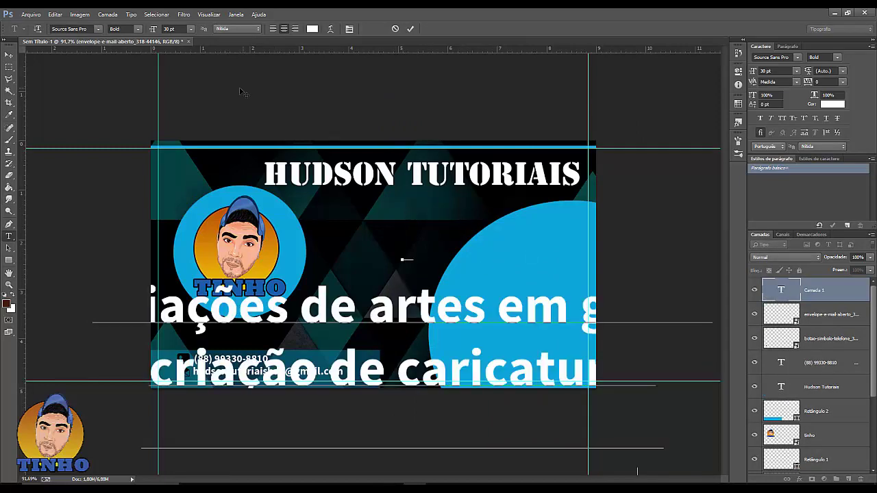
key("ctrl+minus")
key("ctrl+minus")
key("ctrl+minus")
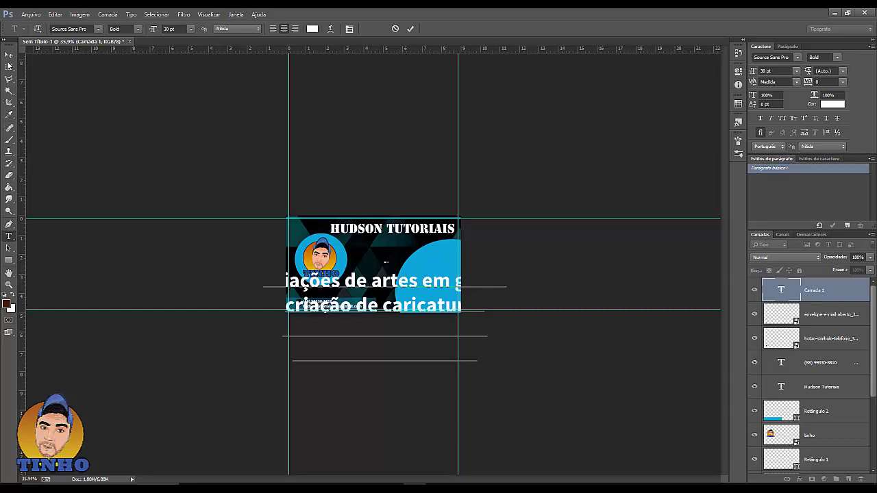
left_click(9, 54)
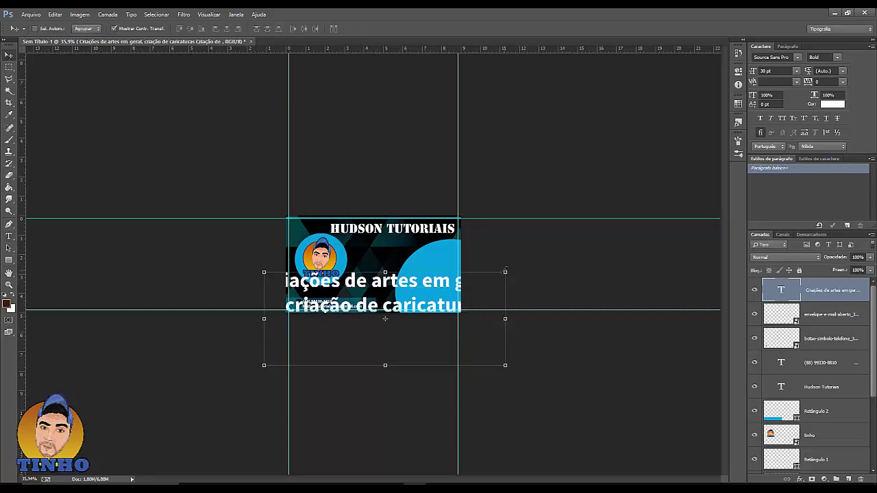
Scale the services text down to 6.61 pt and commit it inside the large right circle
left_click(505, 272)
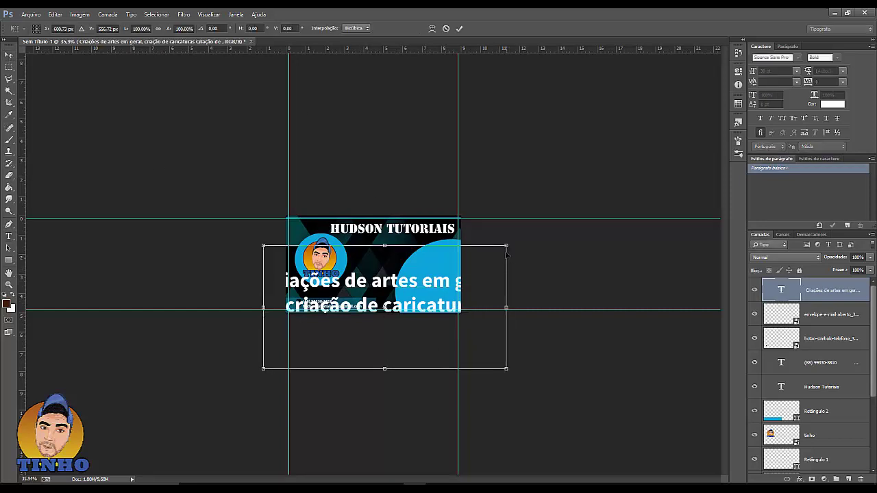
mouse_move(500, 252)
left_mouse_down()
mouse_move(347, 327)
mouse_move(364, 290)
mouse_move(440, 281)
mouse_move(441, 273)
left_mouse_up()
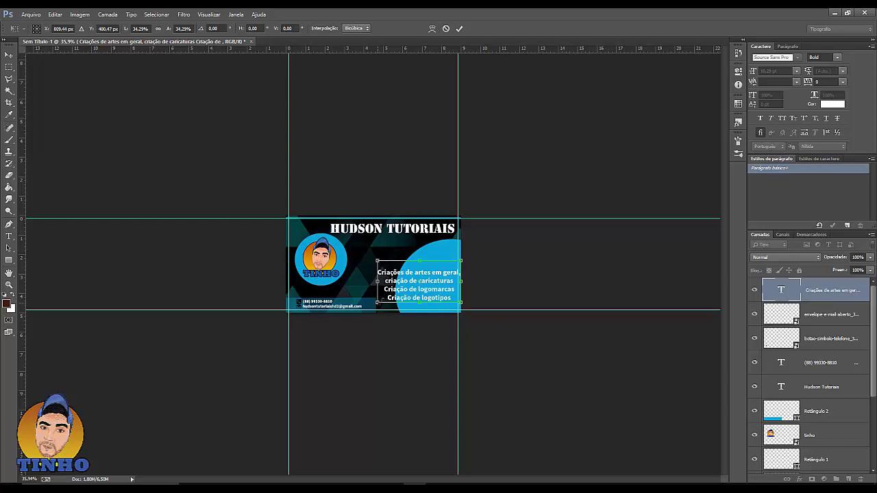
left_click_drag(381, 299, 409, 288)
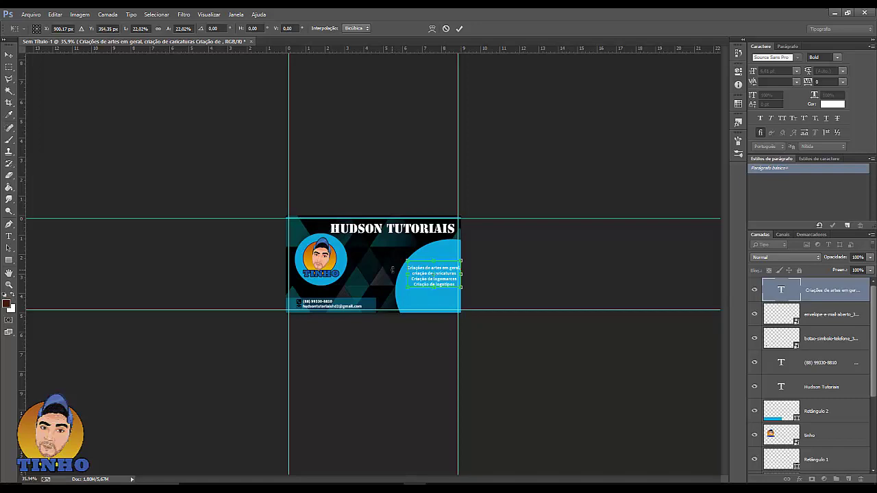
key("ctrl+0")
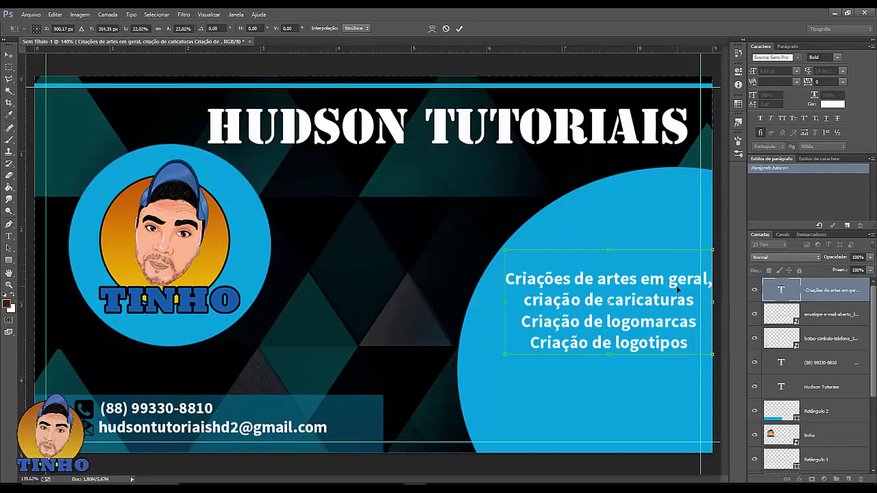
left_click_drag(677, 289, 662, 318)
scroll(583, 273, "down", 2)
scroll(579, 274, "up", 1)
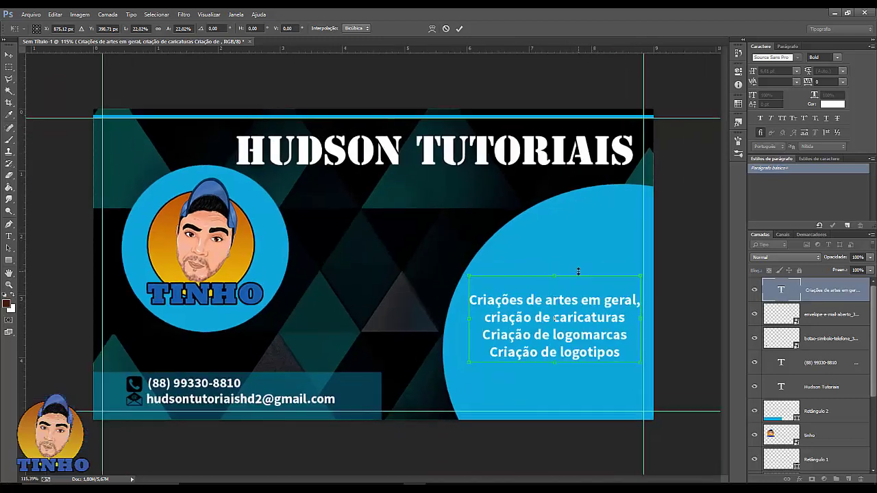
scroll(589, 295, "up", 1)
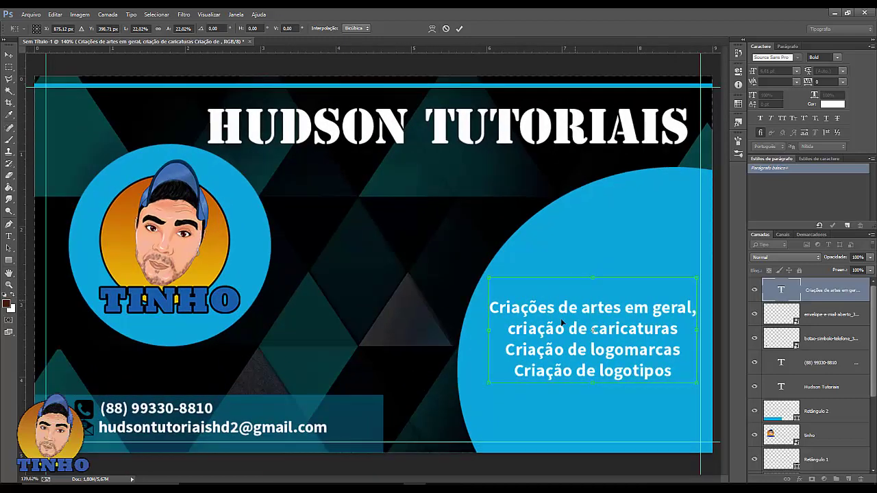
left_click(459, 28)
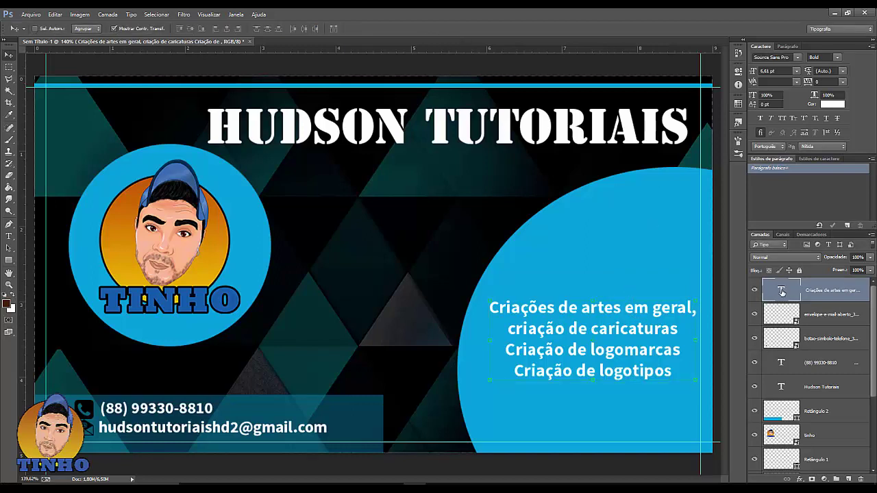
Change the services text colour to black (000000) and finish the text edit
double_click(782, 290)
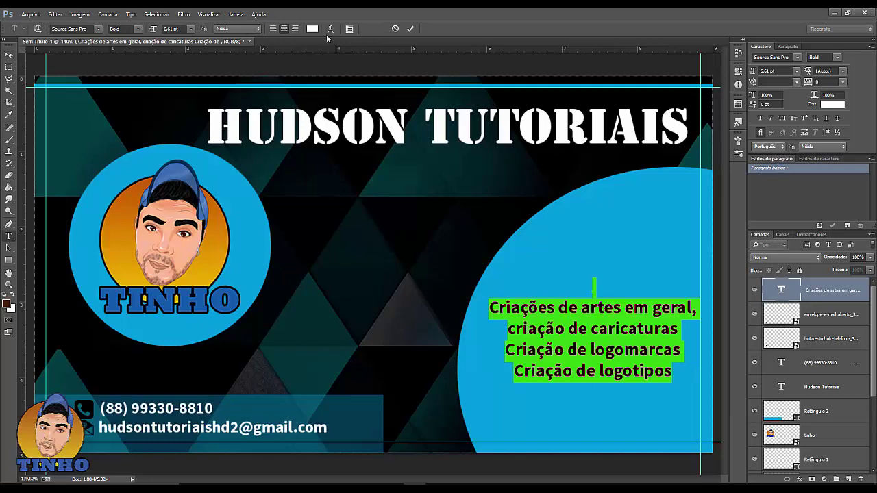
left_click(312, 29)
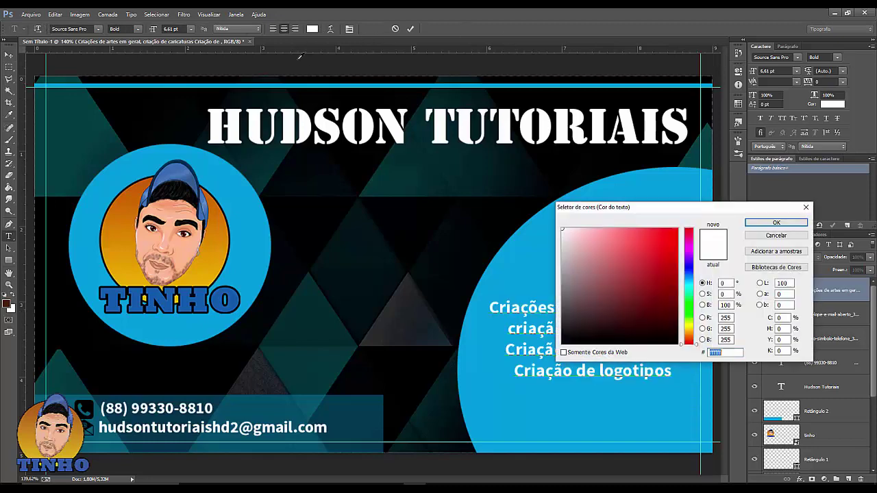
left_click(678, 344)
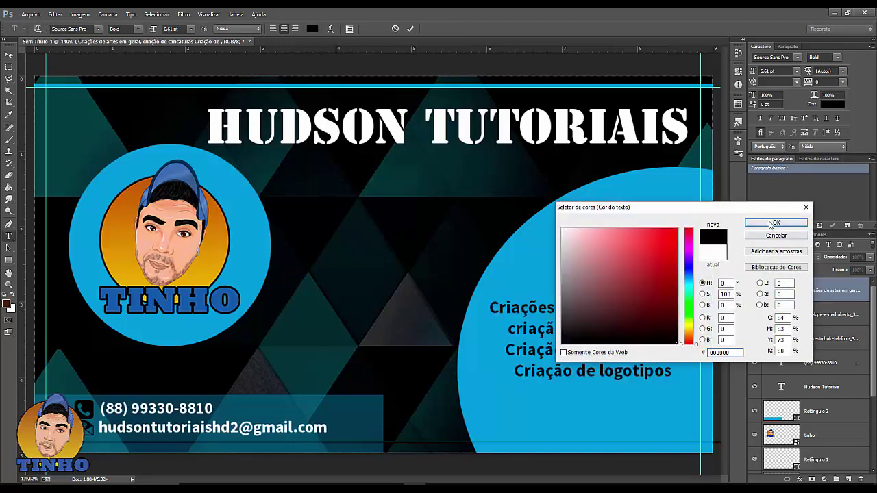
left_click(768, 226)
scroll(465, 167, "down", 2)
scroll(465, 166, "down", 3)
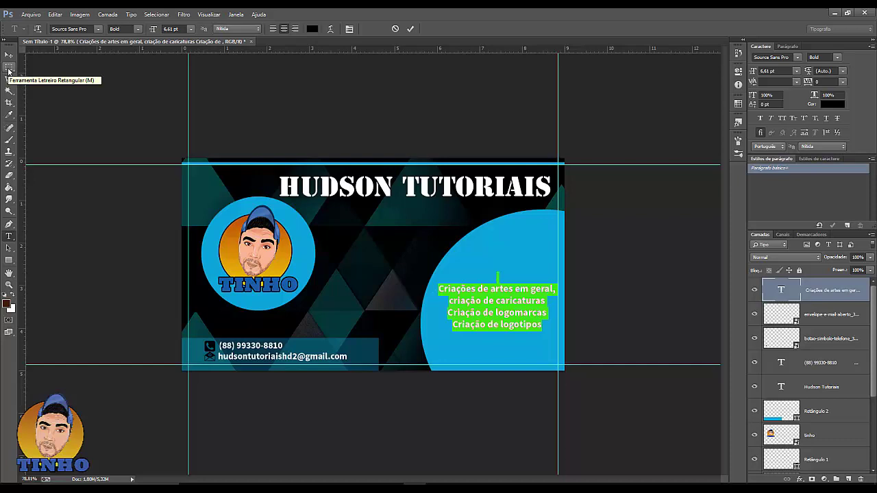
left_click(9, 71)
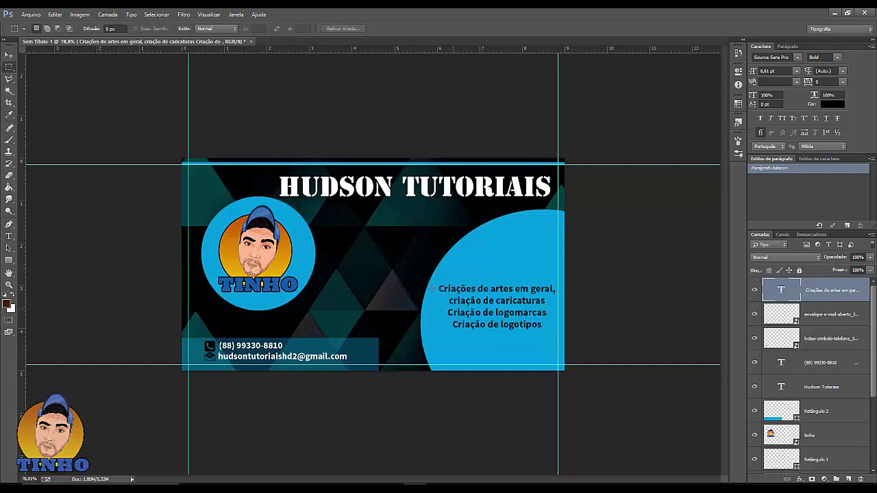
scroll(240, 277, "up", 2)
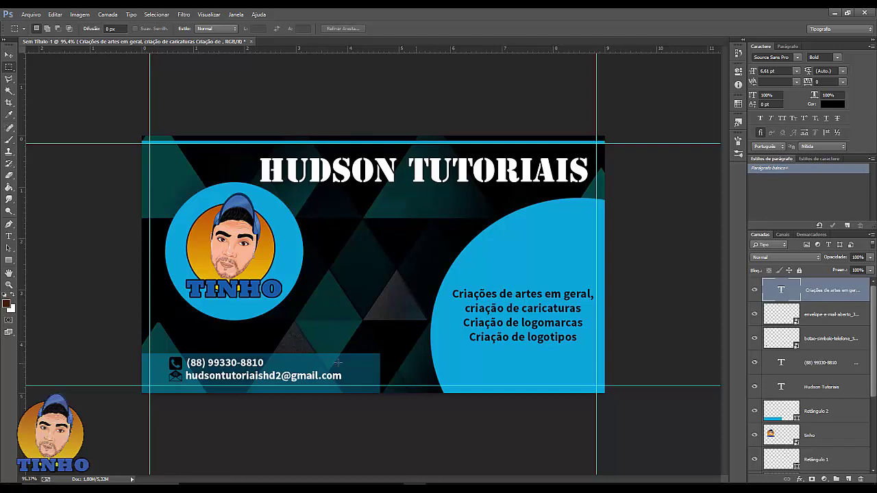
Narrow the Retângulo 2 contact bar to 87.07% width, just past the e-mail, and commit
left_click(825, 414)
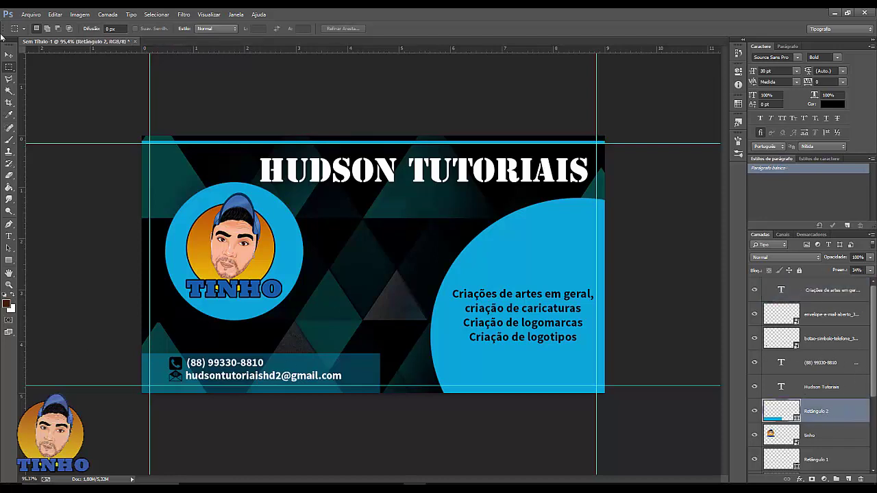
left_click(9, 55)
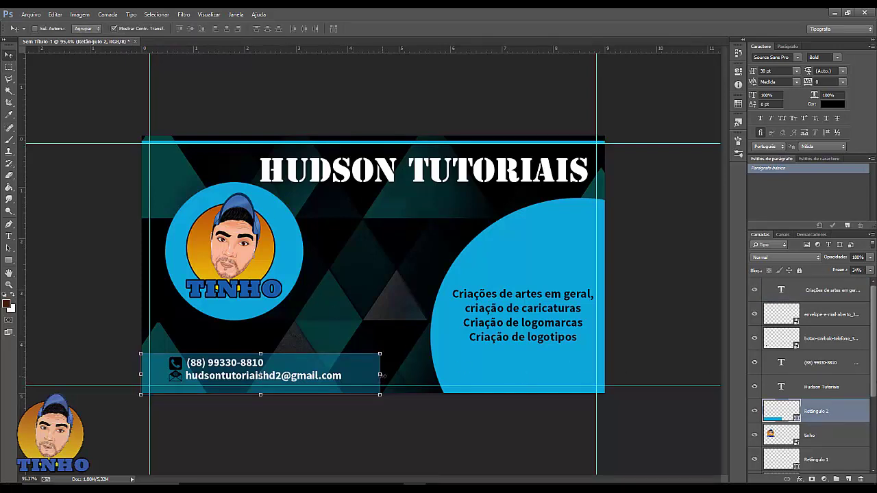
left_click_drag(381, 375, 349, 375)
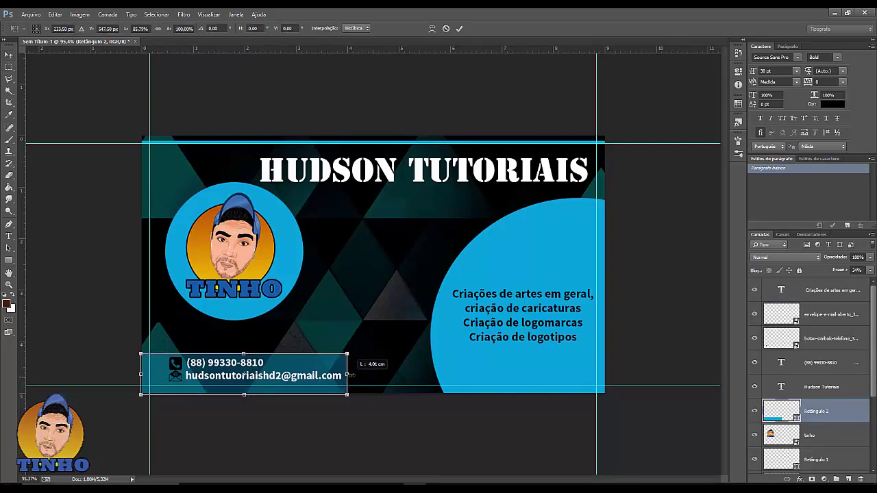
left_click_drag(349, 374, 352, 374)
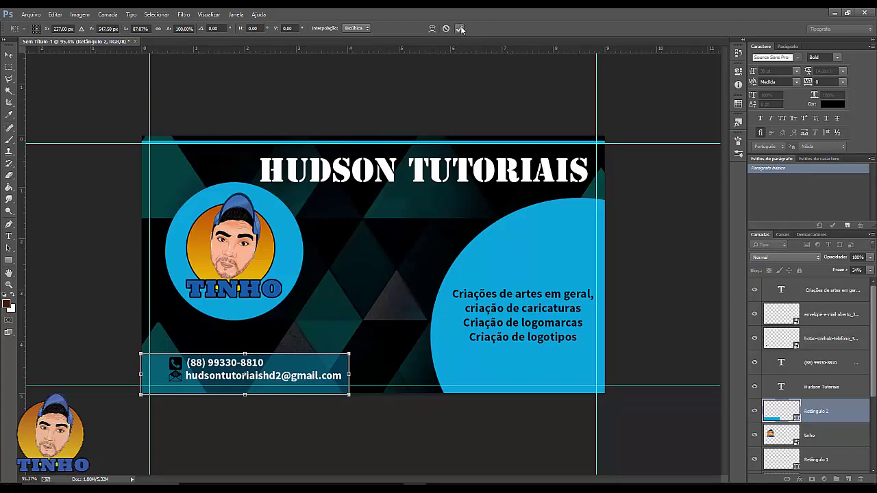
left_click(460, 28)
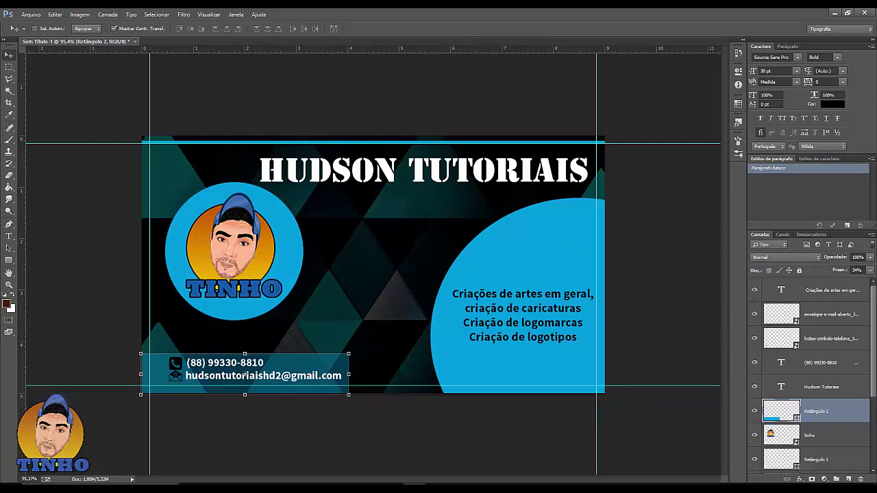
scroll(809, 377, "down", 5)
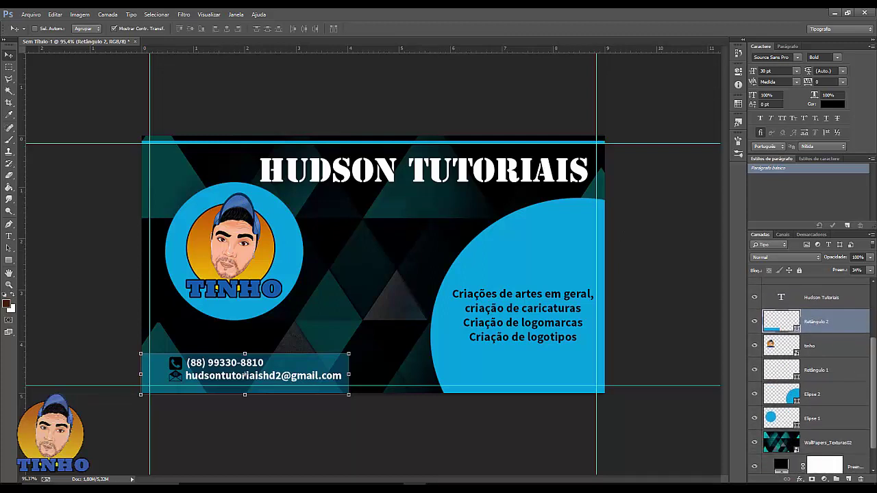
Lower the Elipse 1 logo circle's fill to 25%
left_click(829, 415)
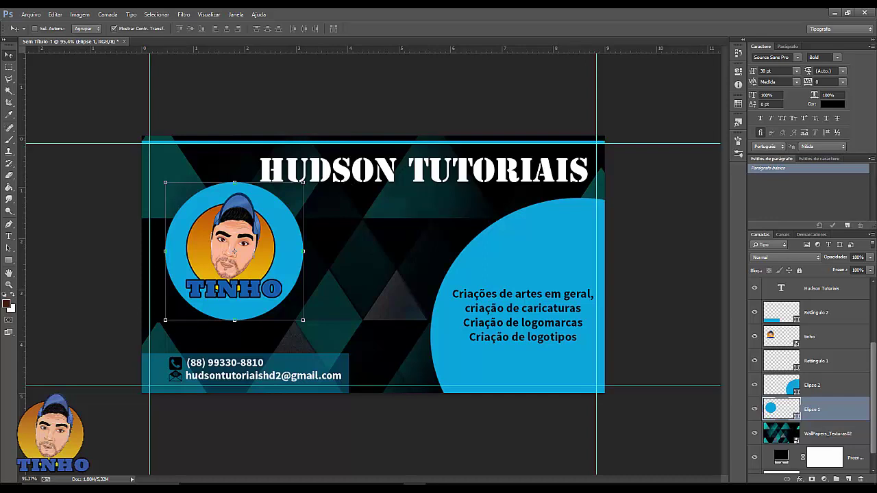
left_click(870, 271)
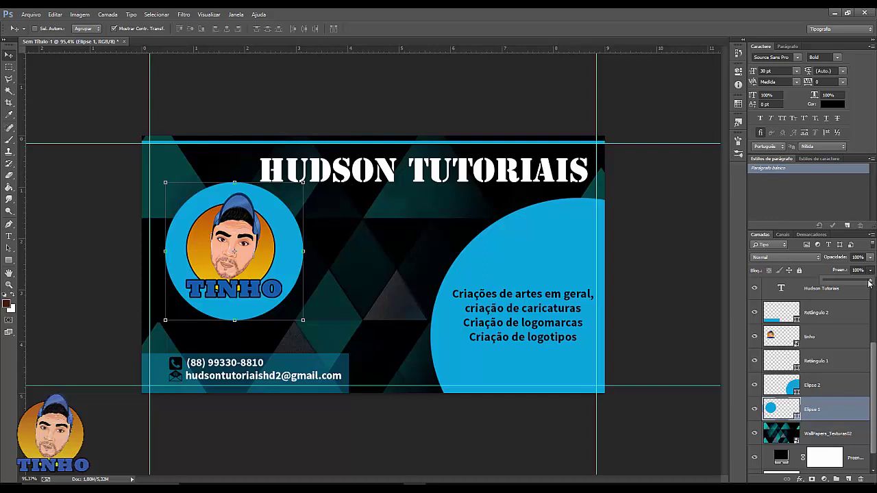
left_click_drag(870, 283, 835, 283)
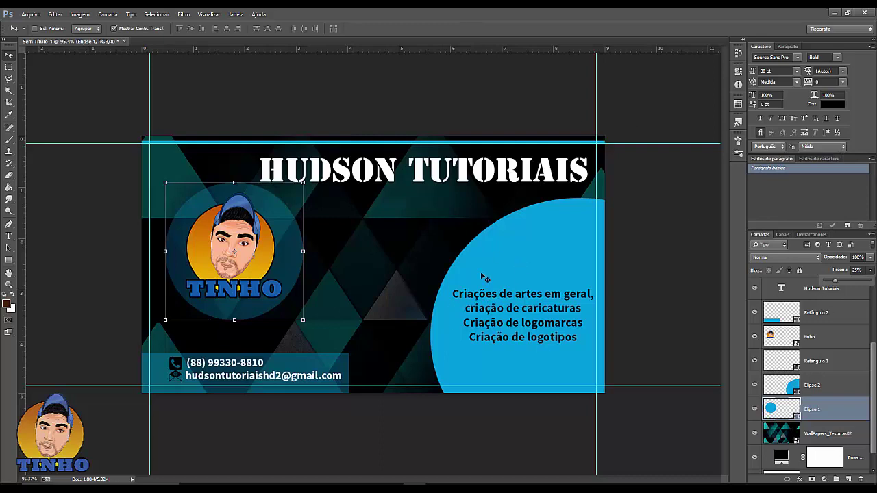
left_click(824, 389)
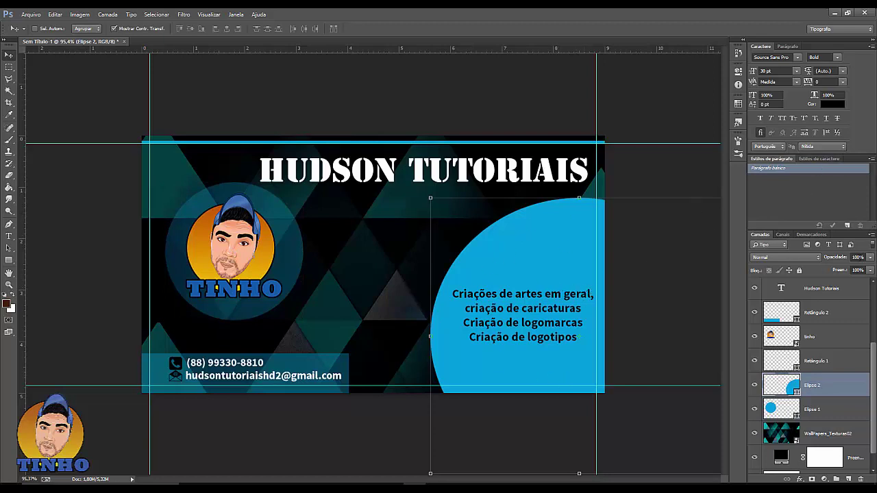
Lower the Elipse 2 large right circle's fill to 62%
left_click(870, 270)
left_click_drag(869, 281, 853, 282)
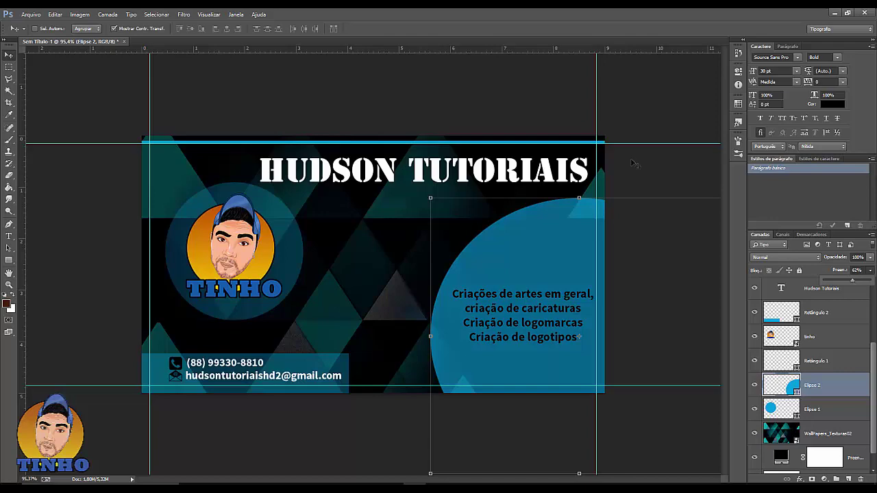
scroll(634, 165, "down", 1)
key("ctrl+0")
left_click(8, 67)
scroll(425, 108, "down", 1)
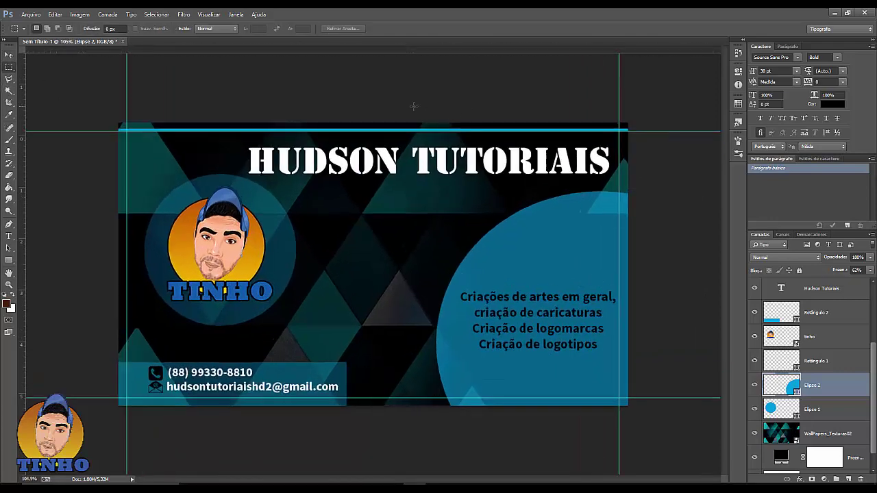
scroll(363, 96, "down", 1)
key("ctrl+0")
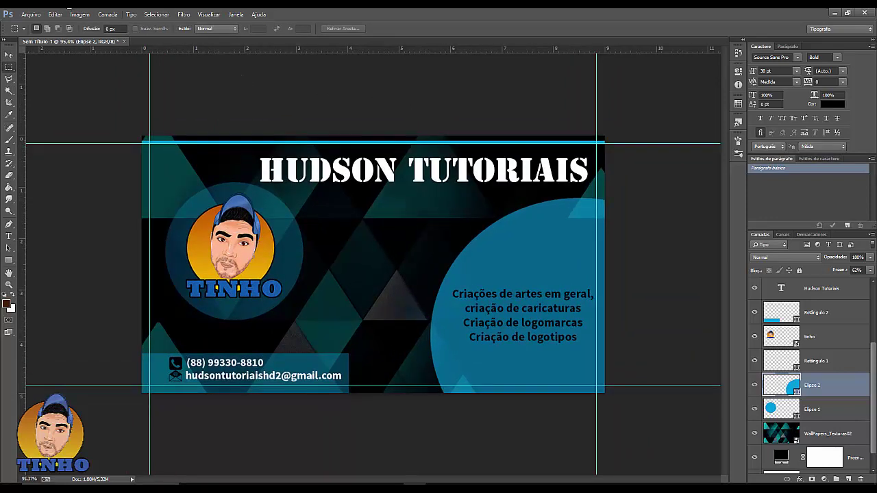
Drag the top, left, right and bottom guides into the rulers to remove them
left_click(10, 56)
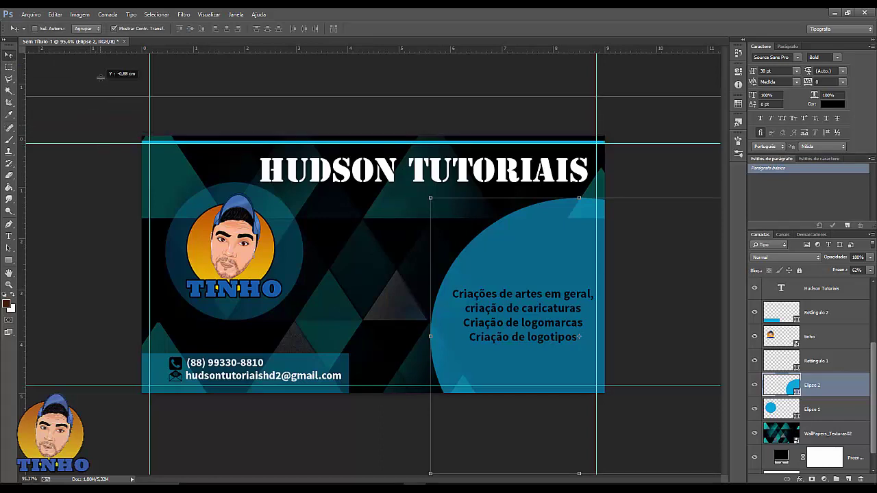
left_click_drag(104, 136, 114, 48)
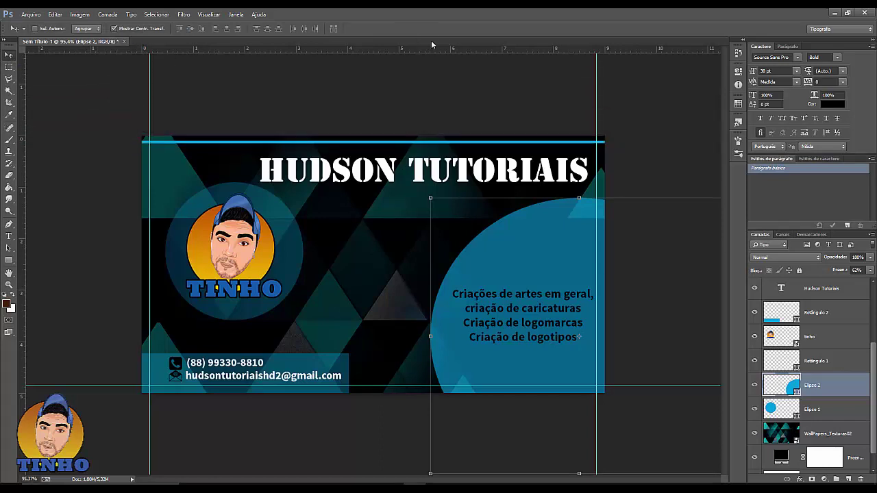
mouse_move(22, 141)
left_mouse_down()
mouse_move(101, 236)
mouse_move(24, 226)
left_mouse_up()
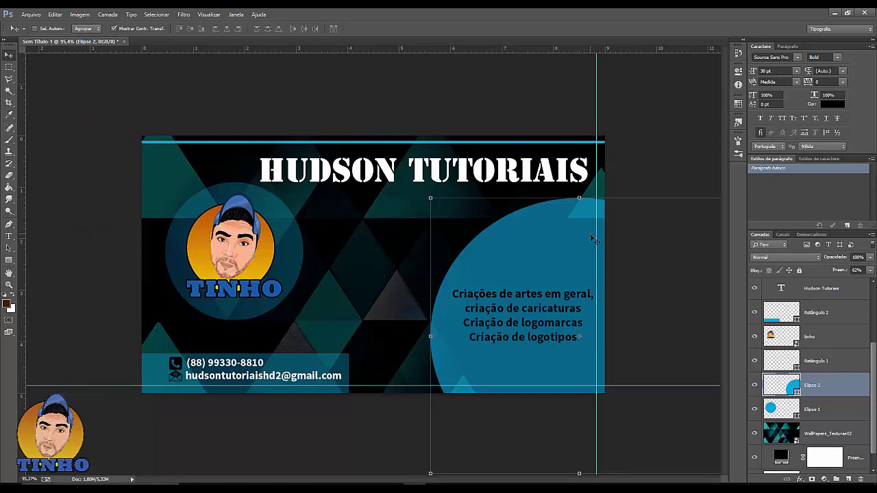
left_click_drag(596, 233, 23, 240)
left_click_drag(117, 385, 145, 48)
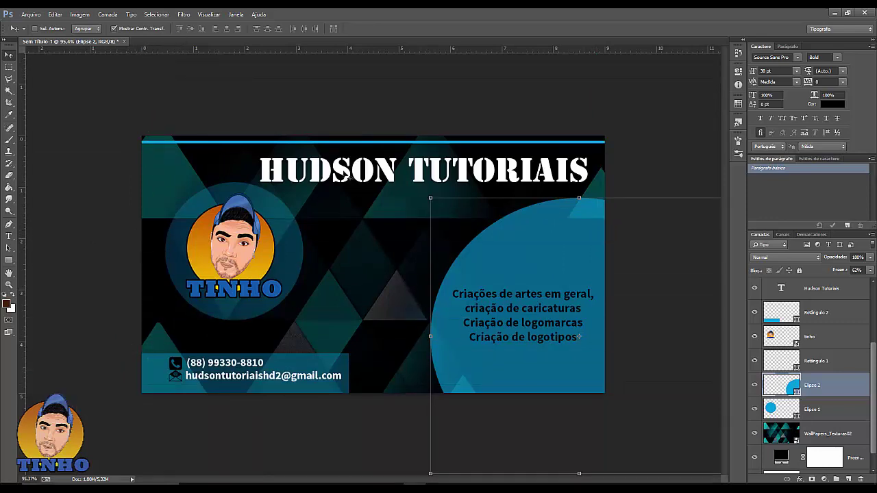
scroll(373, 265, "down", 1)
left_click(10, 66)
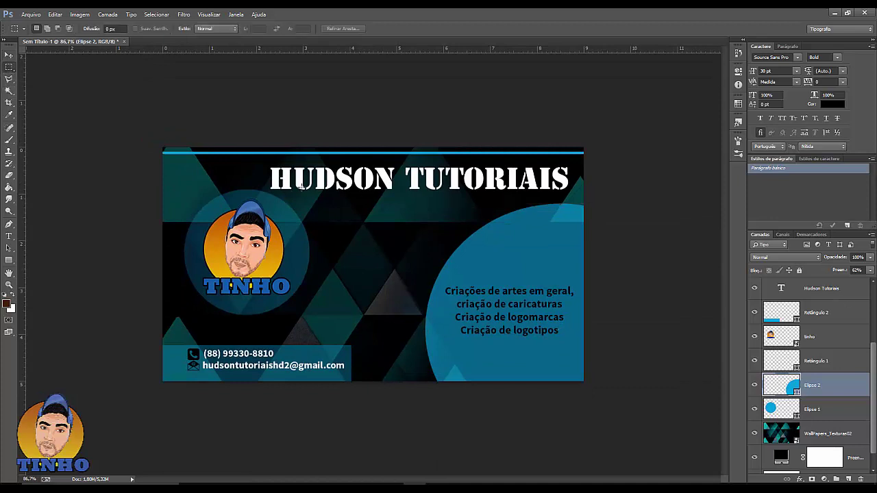
scroll(337, 180, "up", 2)
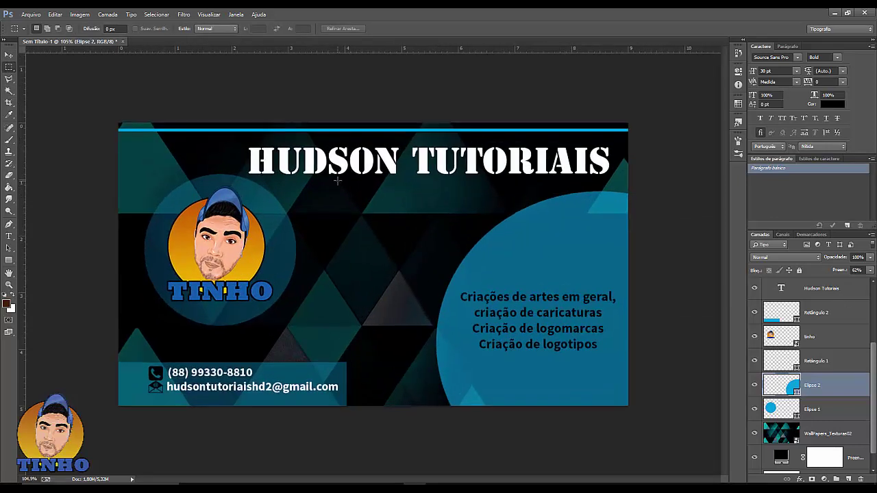